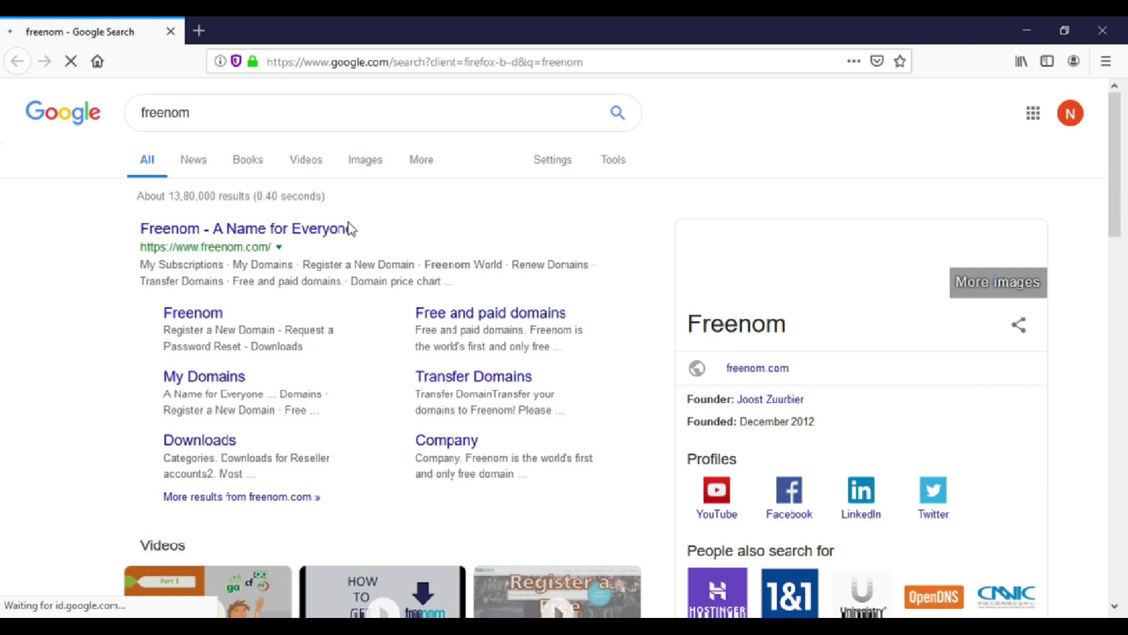
Open the 'Freenom - A Name for Everyone' result from the freenom search.
{"action": "left_click", "coordinate": [343, 241]}
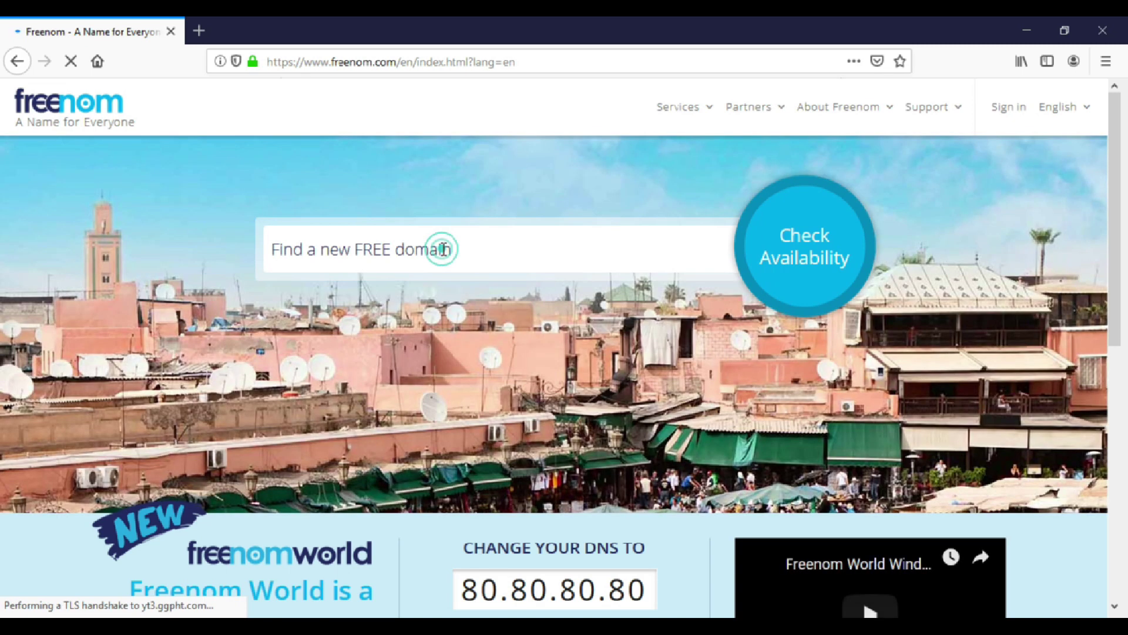
Search Freenom for gadgetstobuy and add the free gadgetstobuy.ml domain to the cart.
{"action": "left_click", "coordinate": [444, 249]}
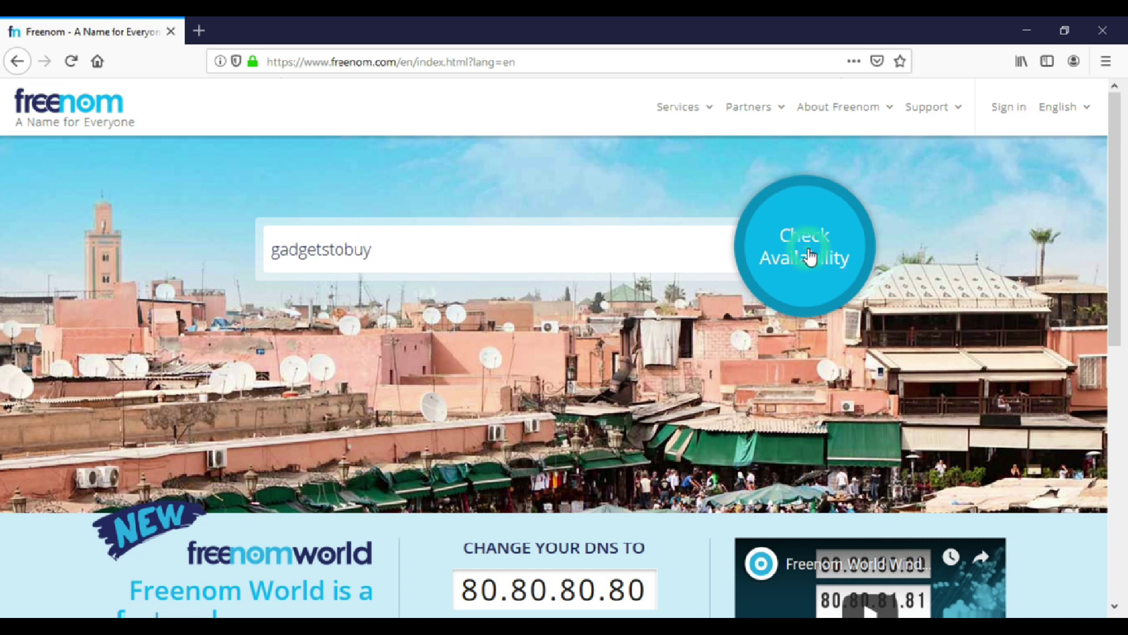
{"action": "key", "text": "Return"}
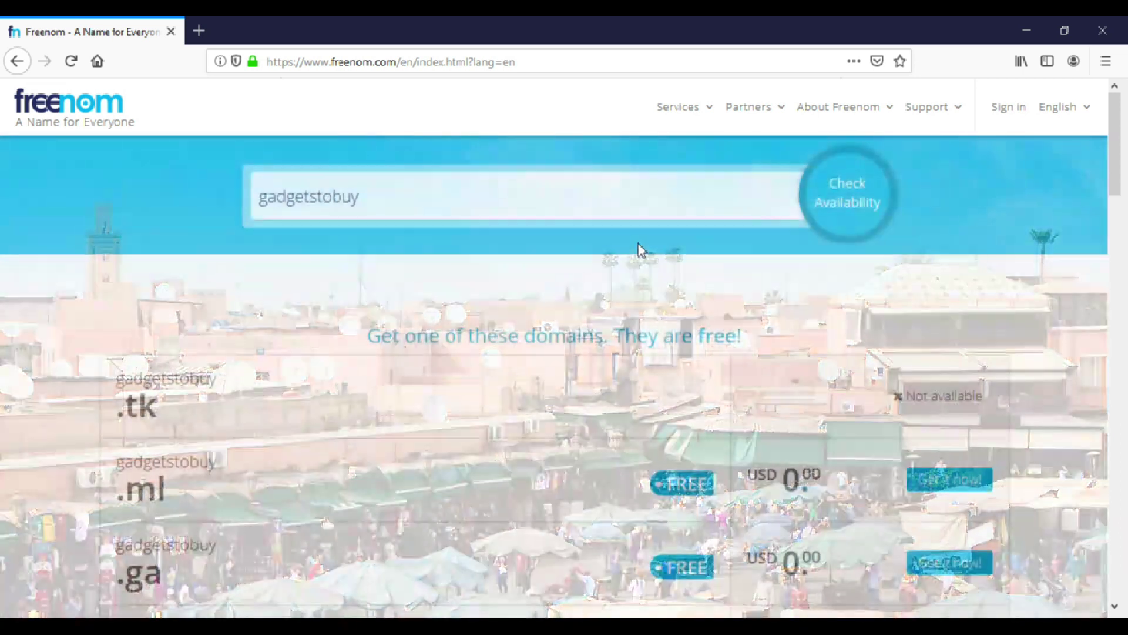
{"action": "scroll", "coordinate": [670, 351], "scroll_direction": "down", "scroll_amount": 2}
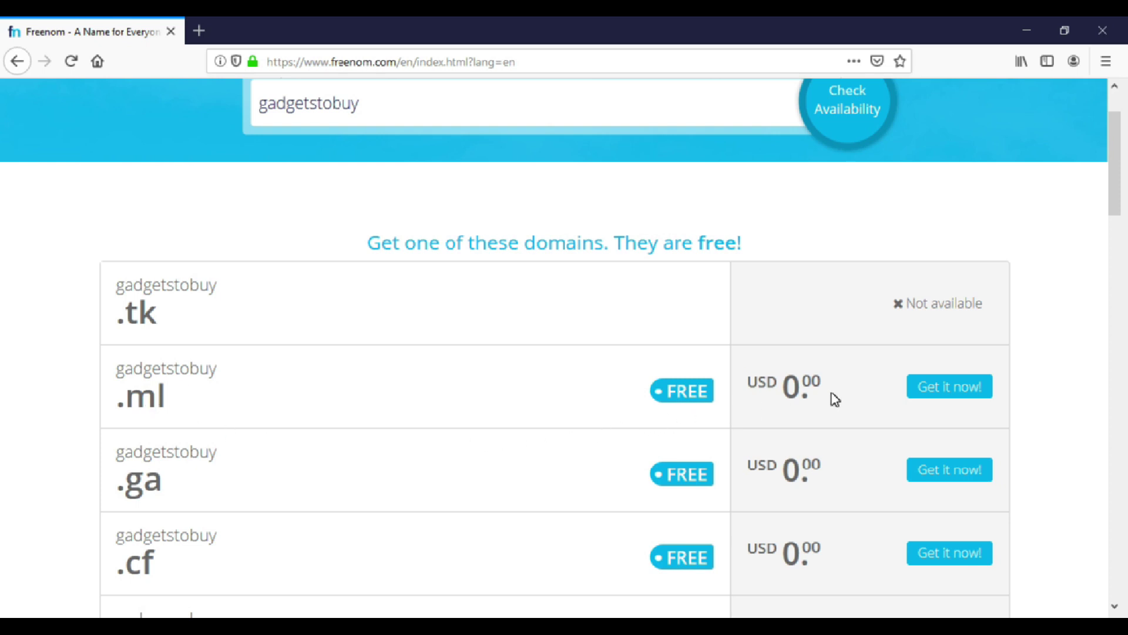
{"action": "left_click", "coordinate": [974, 392]}
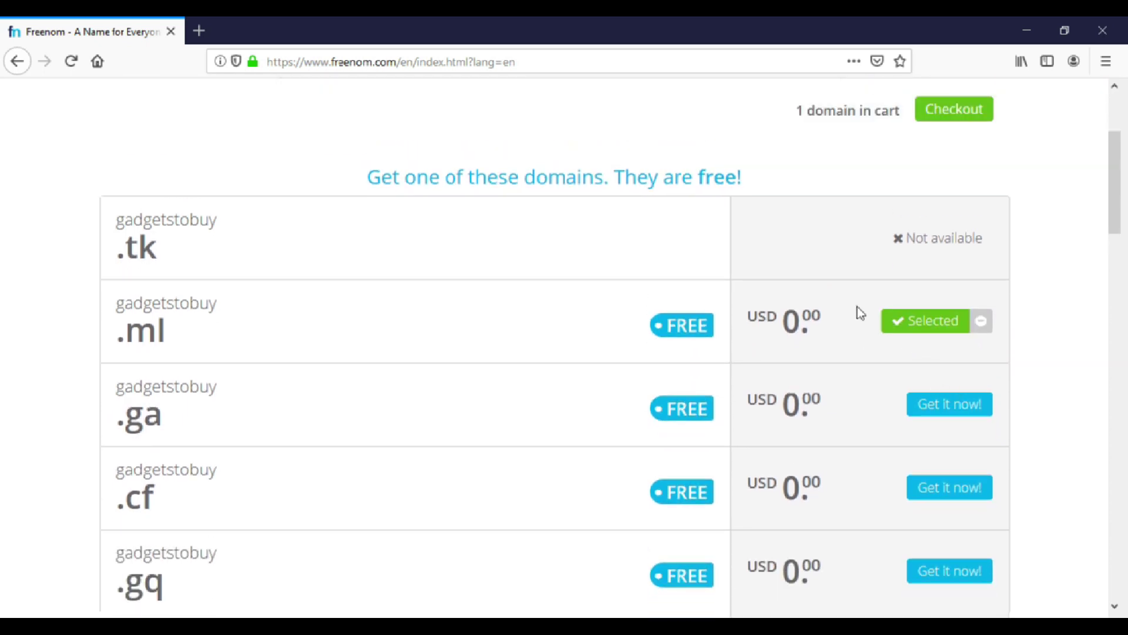
{"action": "scroll", "coordinate": [936, 216], "scroll_direction": "up", "scroll_amount": 3}
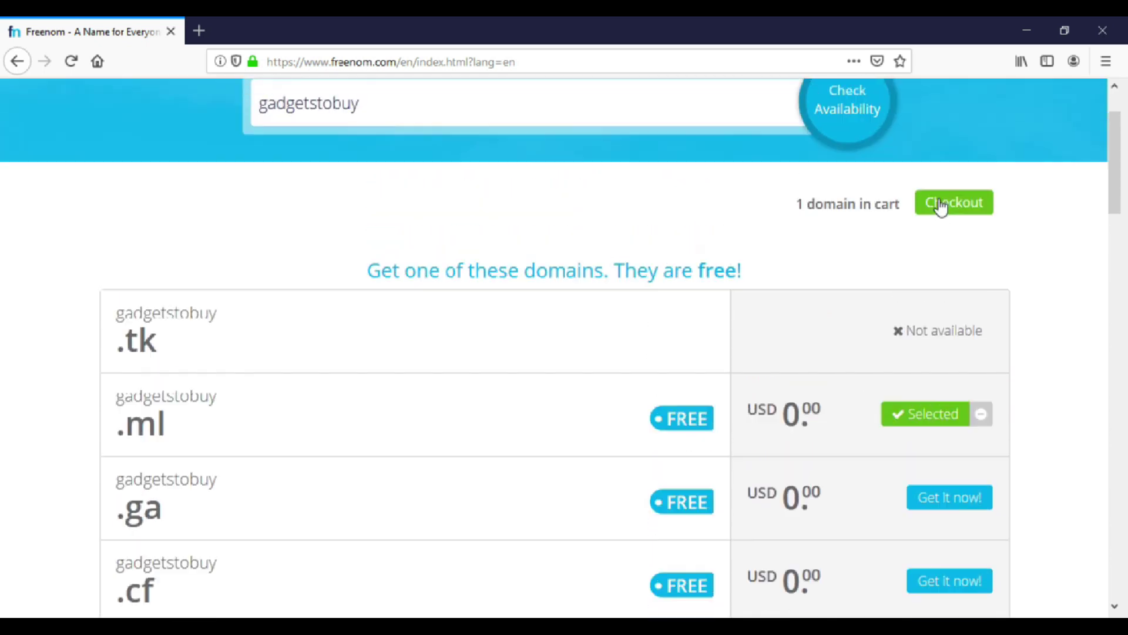
Check out gadgetstobuy.ml with a 12 Months @ FREE registration period.
{"action": "left_click", "coordinate": [940, 205]}
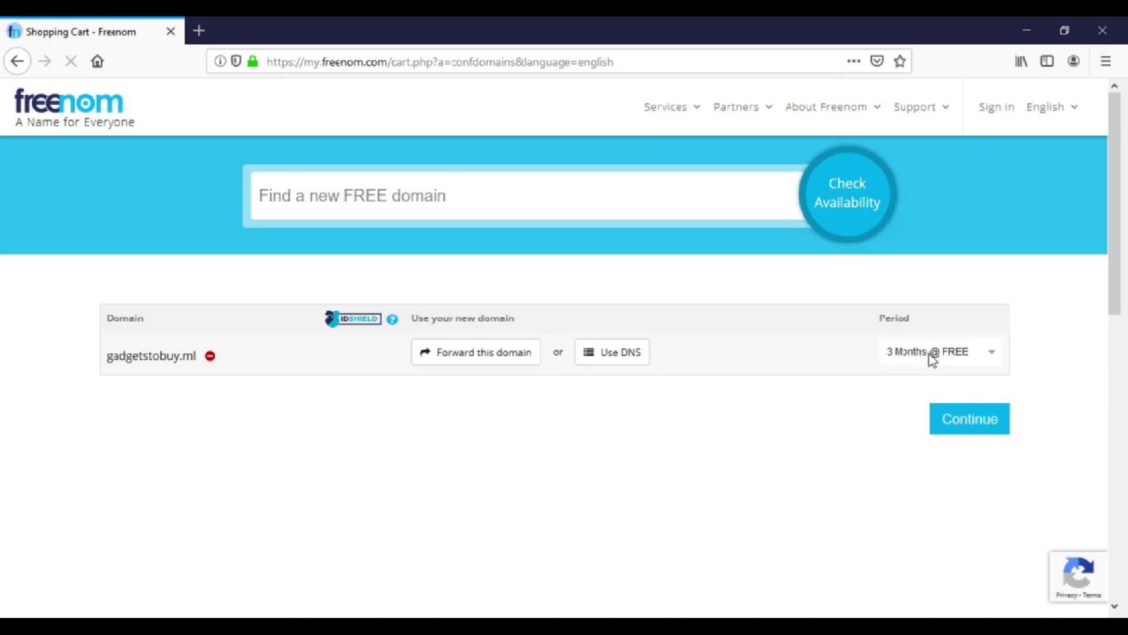
{"action": "left_click", "coordinate": [930, 355]}
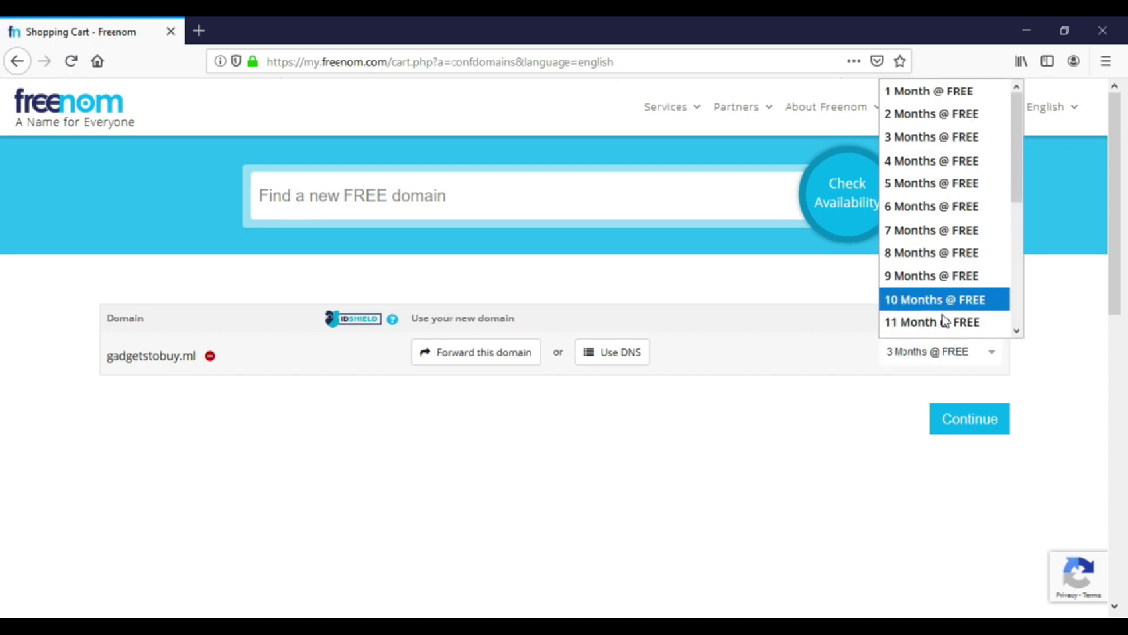
{"action": "scroll", "coordinate": [946, 326], "scroll_direction": "down", "scroll_amount": 1}
{"action": "left_click", "coordinate": [934, 286]}
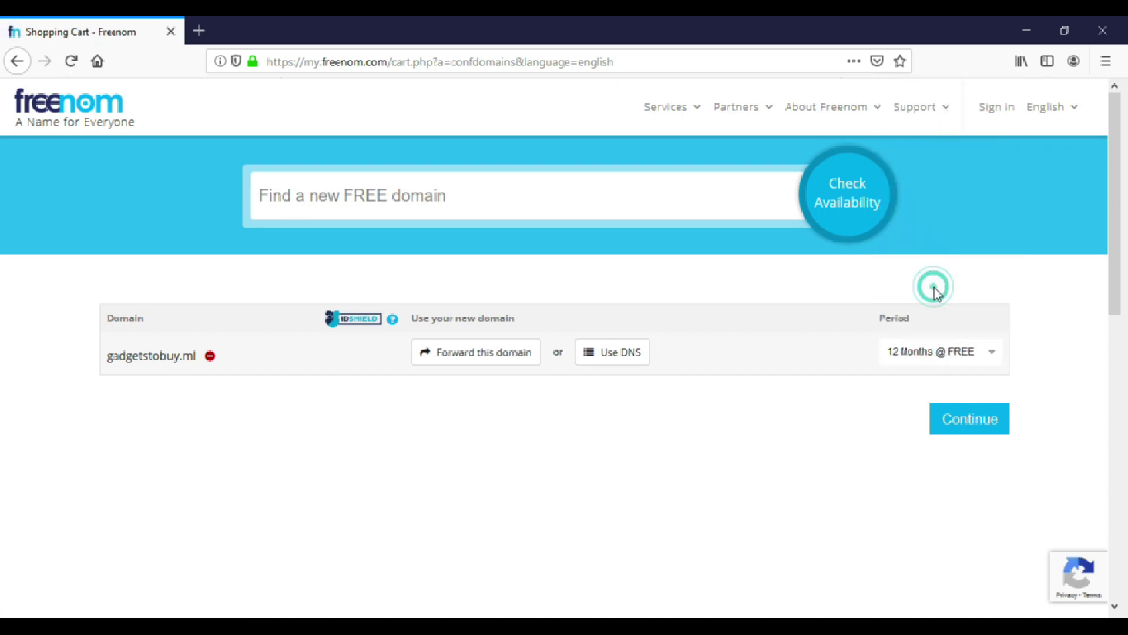
{"action": "left_click", "coordinate": [950, 430]}
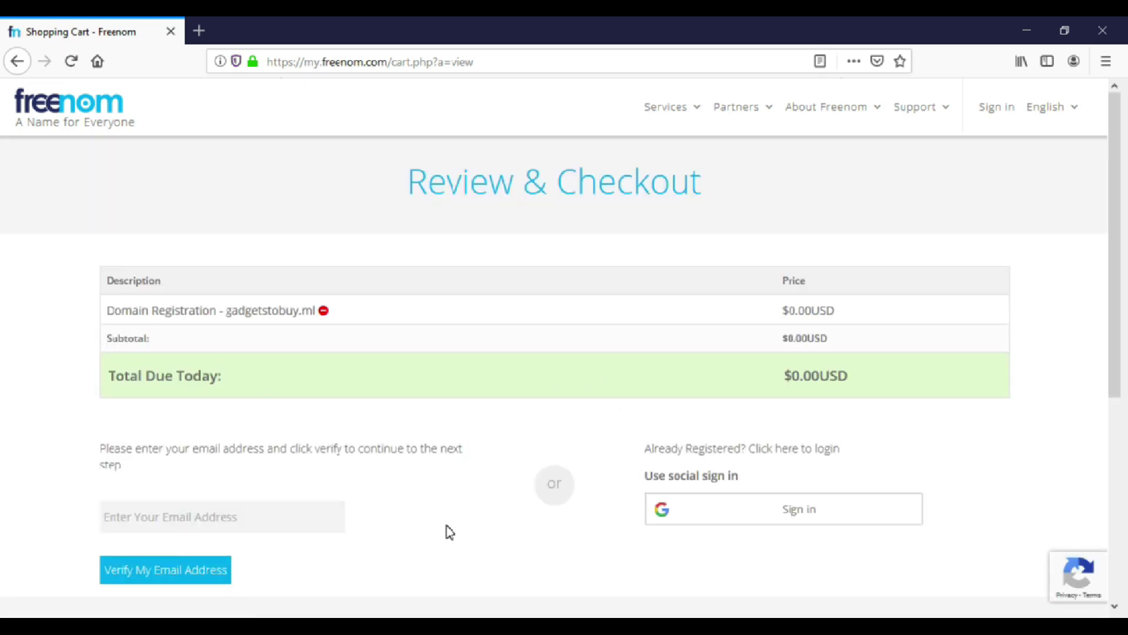
Start entering the verification email address on the Review & Checkout page.
{"action": "scroll", "coordinate": [450, 532], "scroll_direction": "down", "scroll_amount": 2}
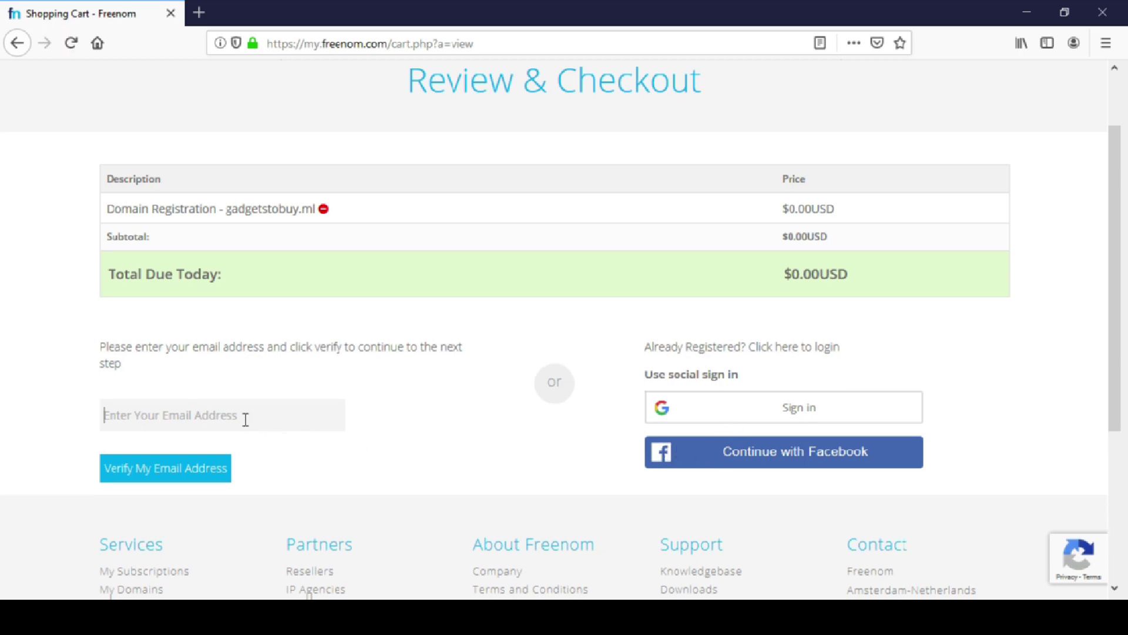
{"action": "left_click", "coordinate": [246, 419]}
{"action": "type", "text": "gad"}
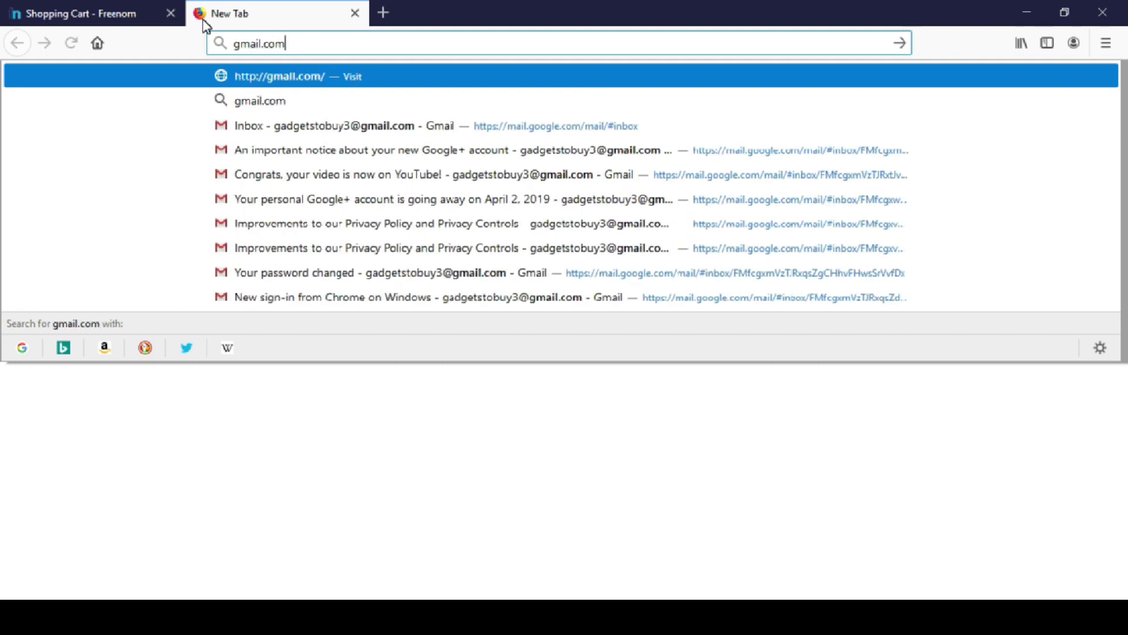
Load gmail.com and open the Freenom Email Verification message.
{"action": "key", "text": "Return"}
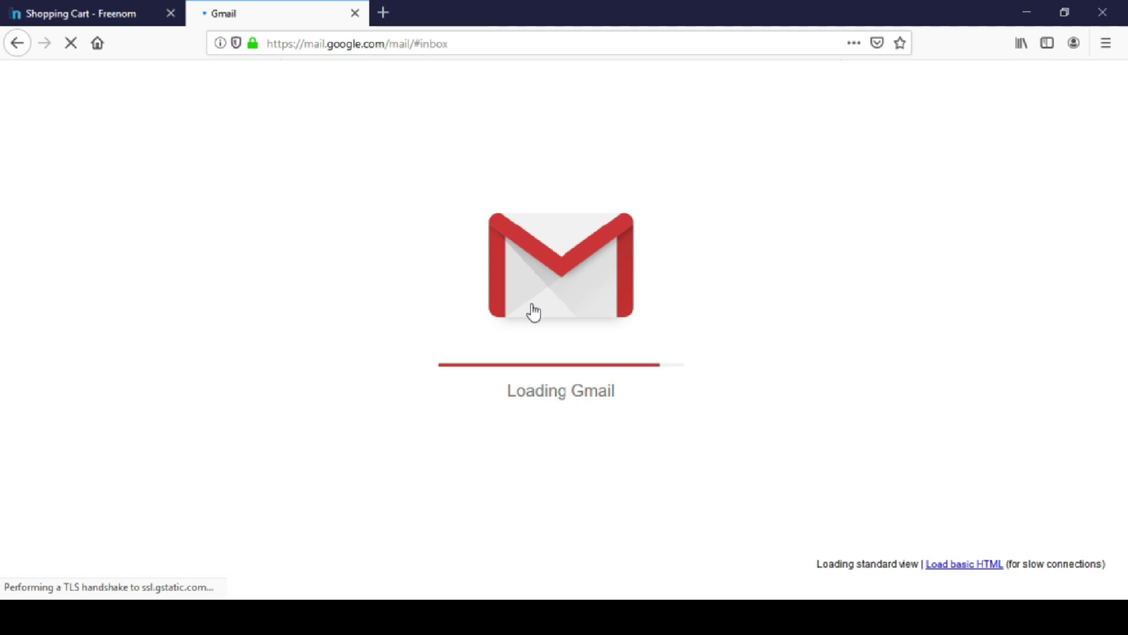
{"action": "left_click", "coordinate": [493, 219]}
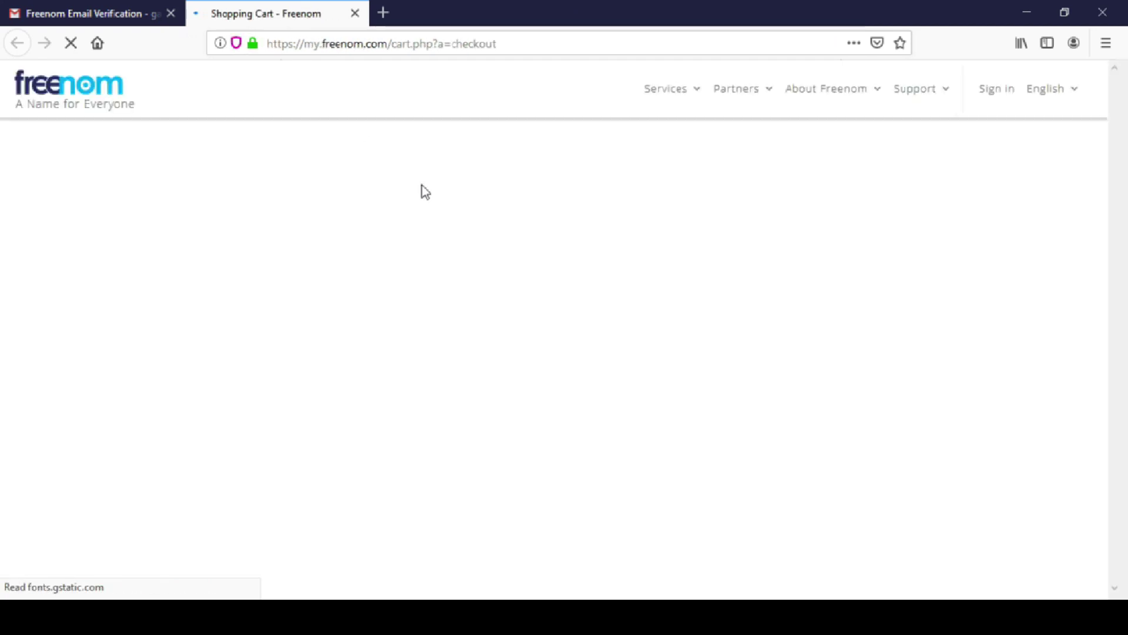
Accept the Terms & Conditions, complete the gadgetstobuy.ml order, and never save the password.
{"action": "scroll", "coordinate": [538, 351], "scroll_direction": "down", "scroll_amount": 2}
{"action": "scroll", "coordinate": [538, 352], "scroll_direction": "down", "scroll_amount": 2}
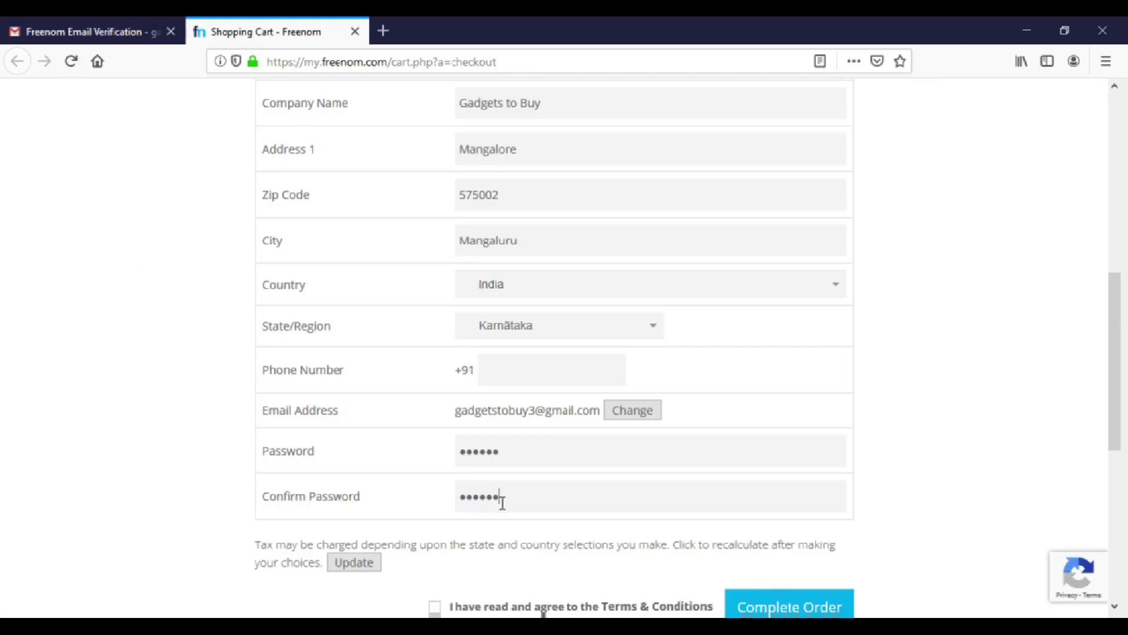
{"action": "scroll", "coordinate": [413, 496], "scroll_direction": "down", "scroll_amount": 2}
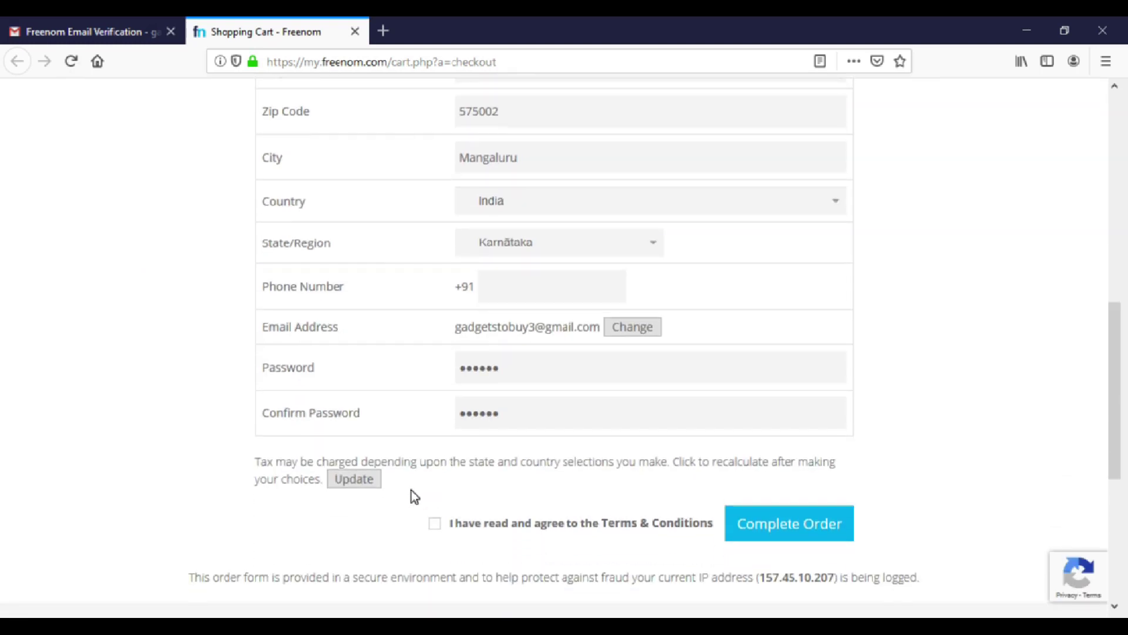
{"action": "left_click", "coordinate": [436, 525]}
{"action": "left_click", "coordinate": [712, 509]}
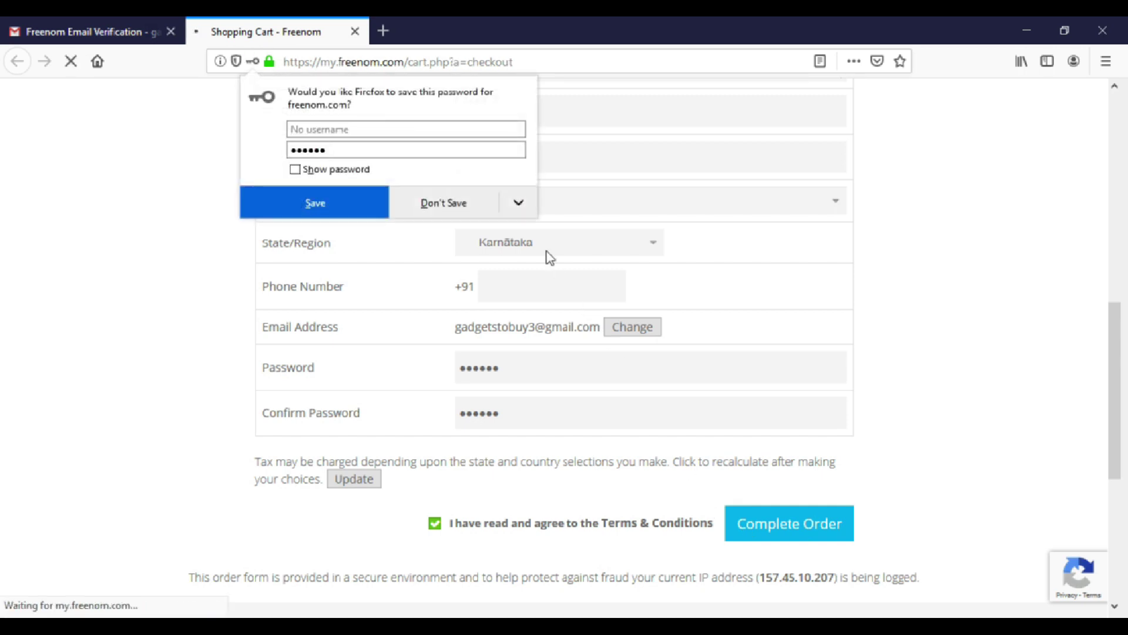
{"action": "left_click", "coordinate": [509, 188]}
{"action": "left_click", "coordinate": [490, 230]}
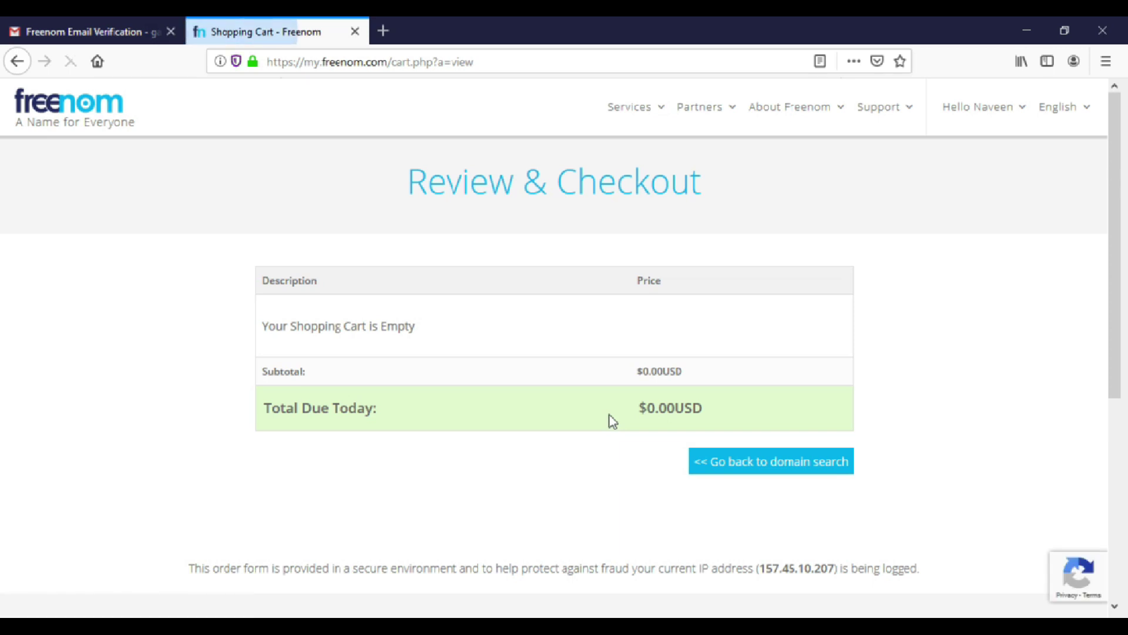
Go from My Domains to gadgetstobuy.ml's Nameservers page and select Use custom nameservers.
{"action": "left_click", "coordinate": [705, 460]}
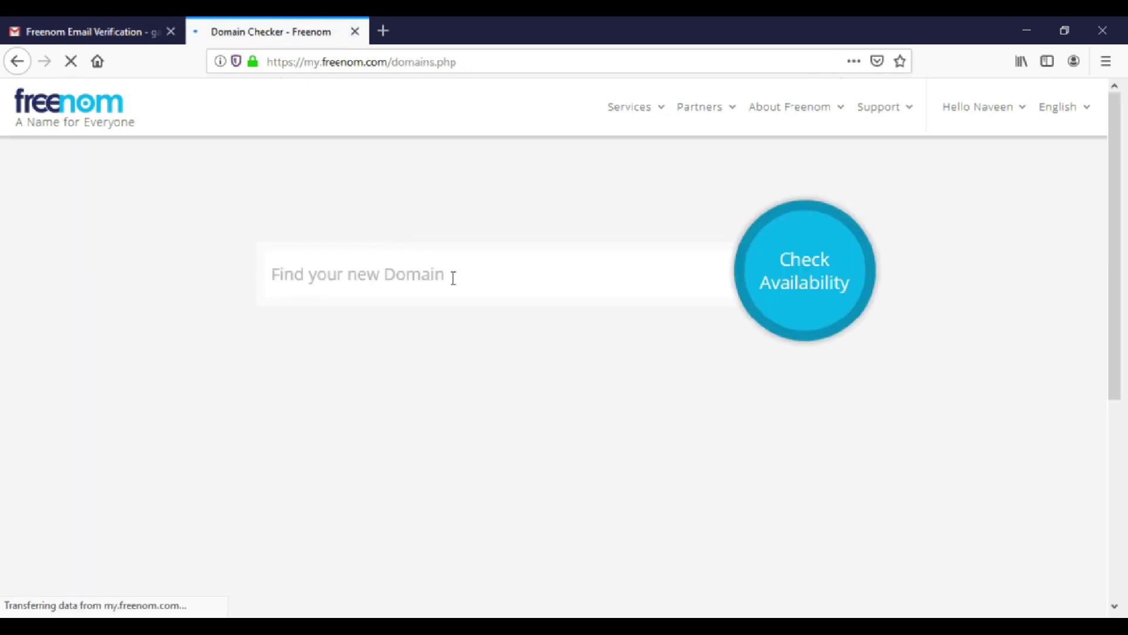
{"action": "mouse_move", "coordinate": [652, 120]}
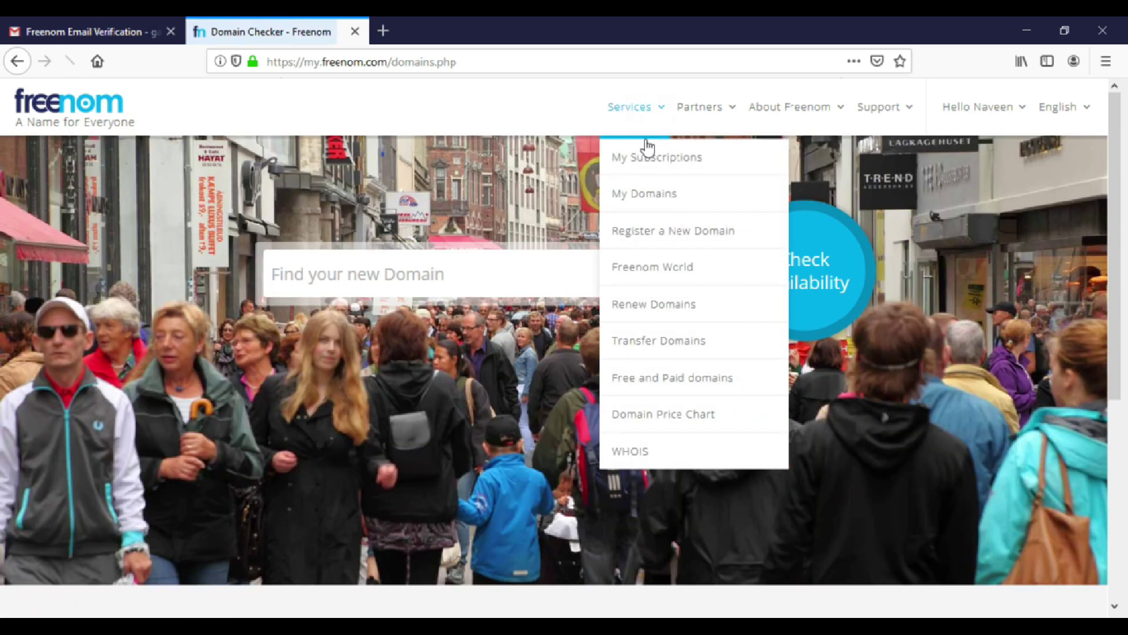
{"action": "left_click", "coordinate": [645, 191]}
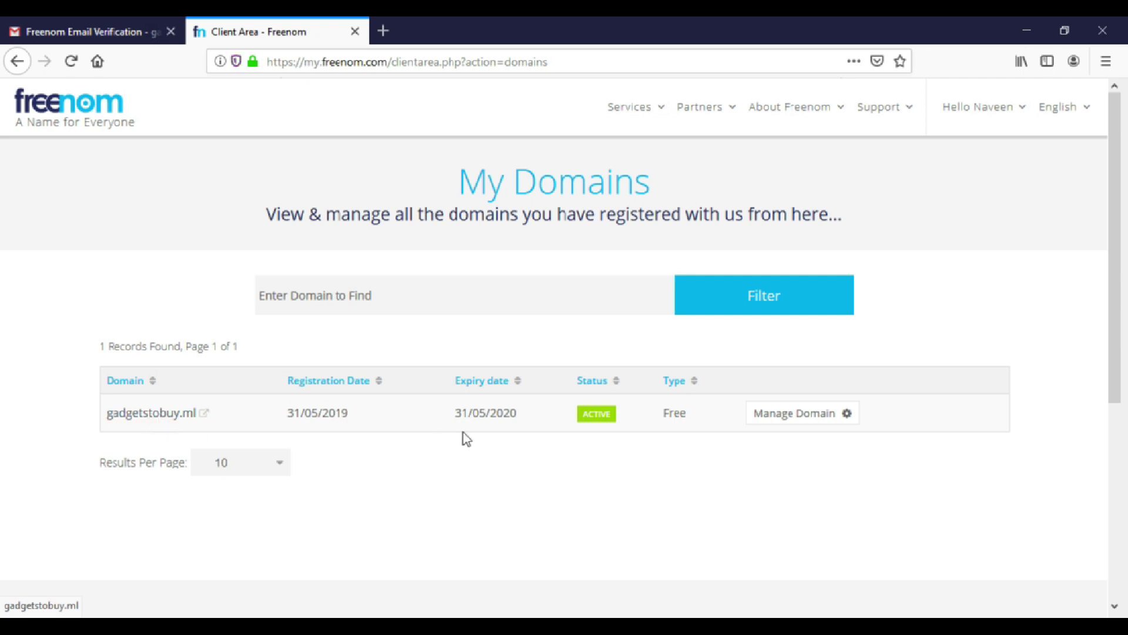
{"action": "left_click", "coordinate": [813, 416]}
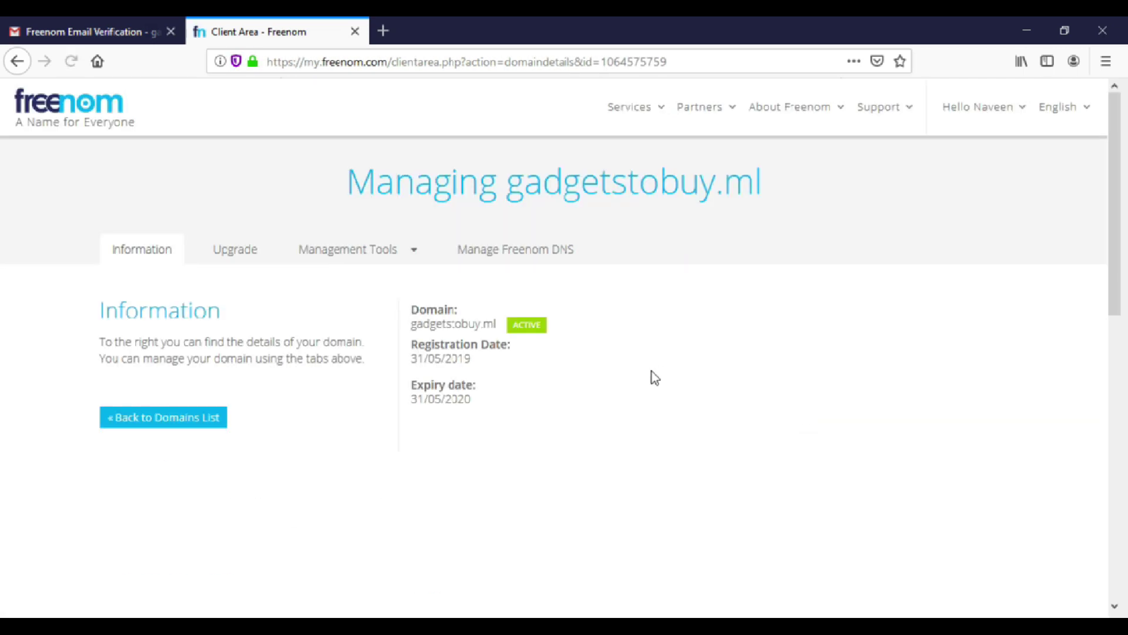
{"action": "left_click", "coordinate": [365, 268]}
{"action": "left_click", "coordinate": [369, 300]}
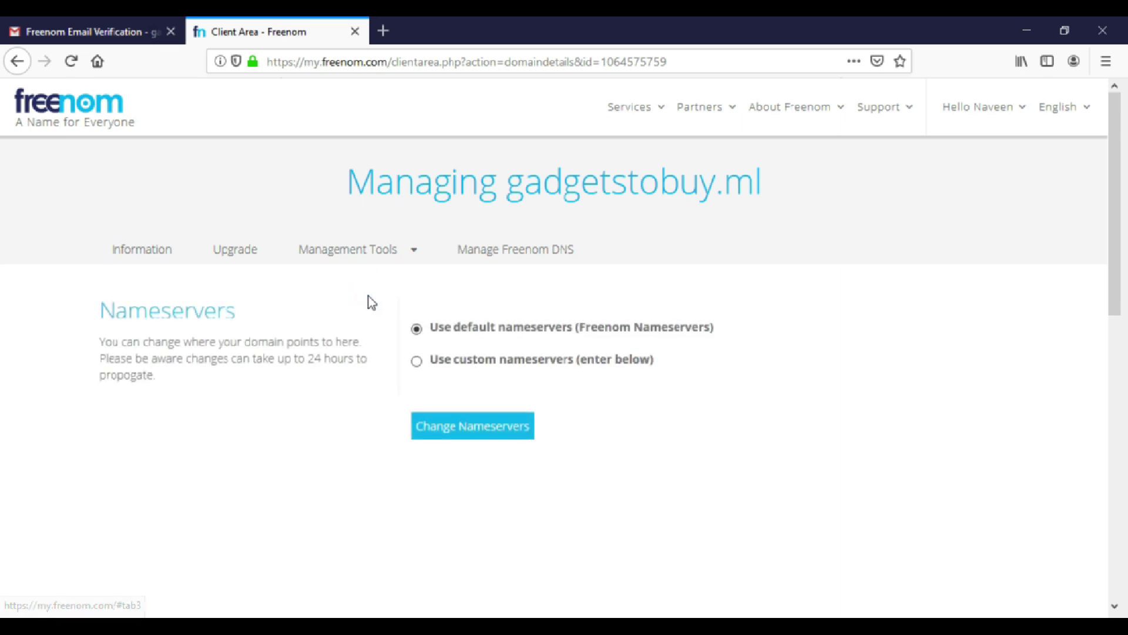
{"action": "left_click", "coordinate": [417, 361]}
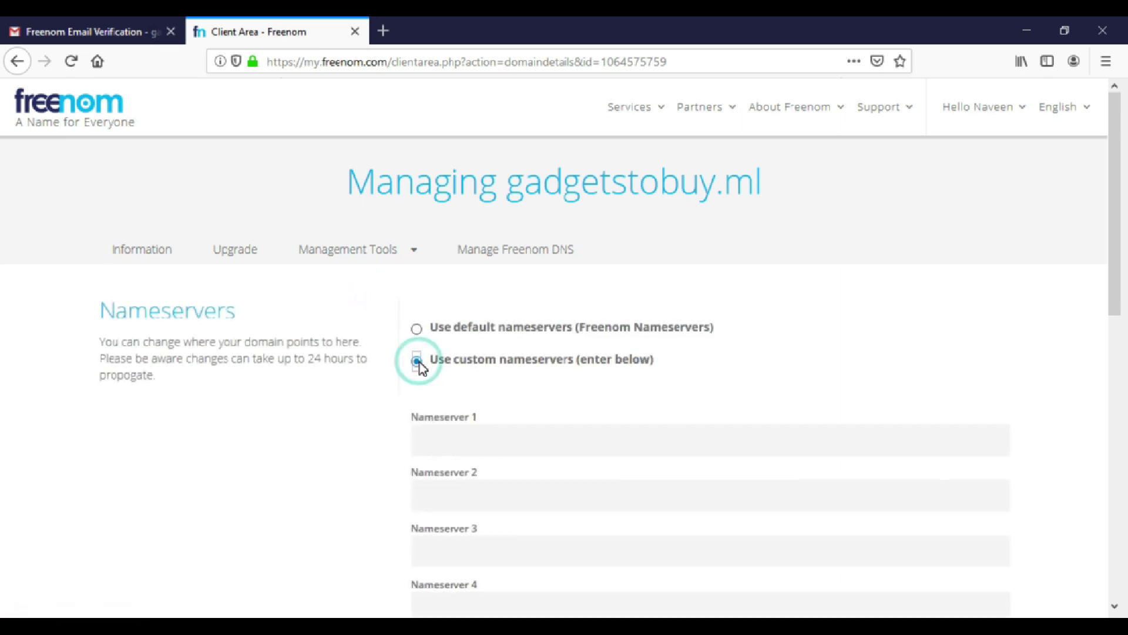
{"action": "scroll", "coordinate": [466, 404], "scroll_direction": "down", "scroll_amount": 2}
{"action": "scroll", "coordinate": [468, 393], "scroll_direction": "up", "scroll_amount": 2}
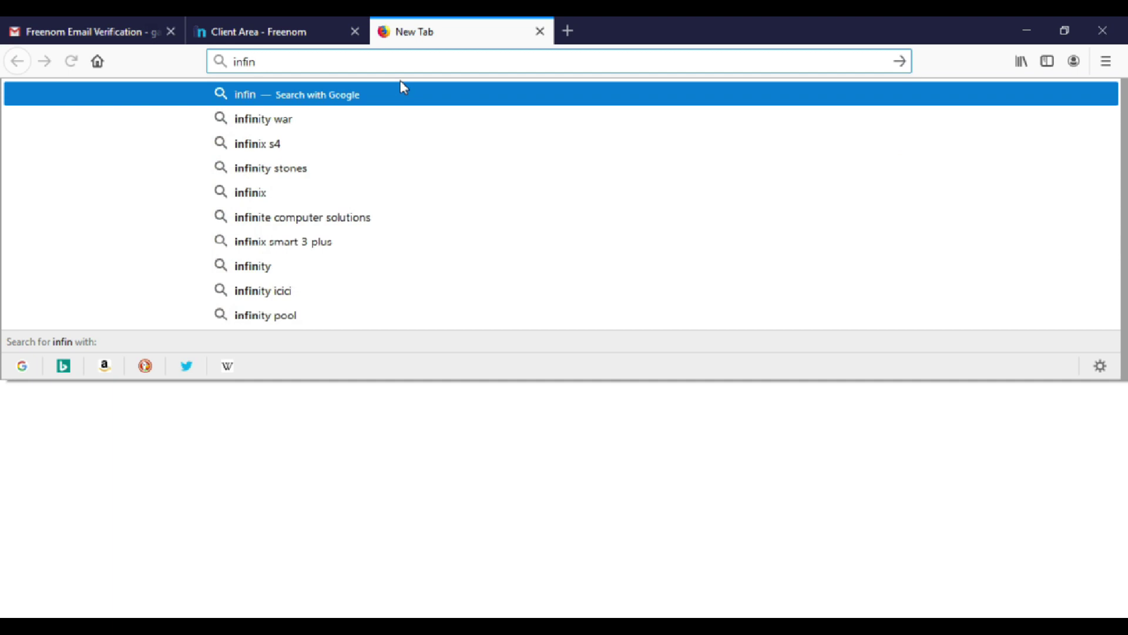
Search Google for infinityfree, open the InfinityFree site, and start a free account sign-up.
{"action": "type", "text": "ityfree"}
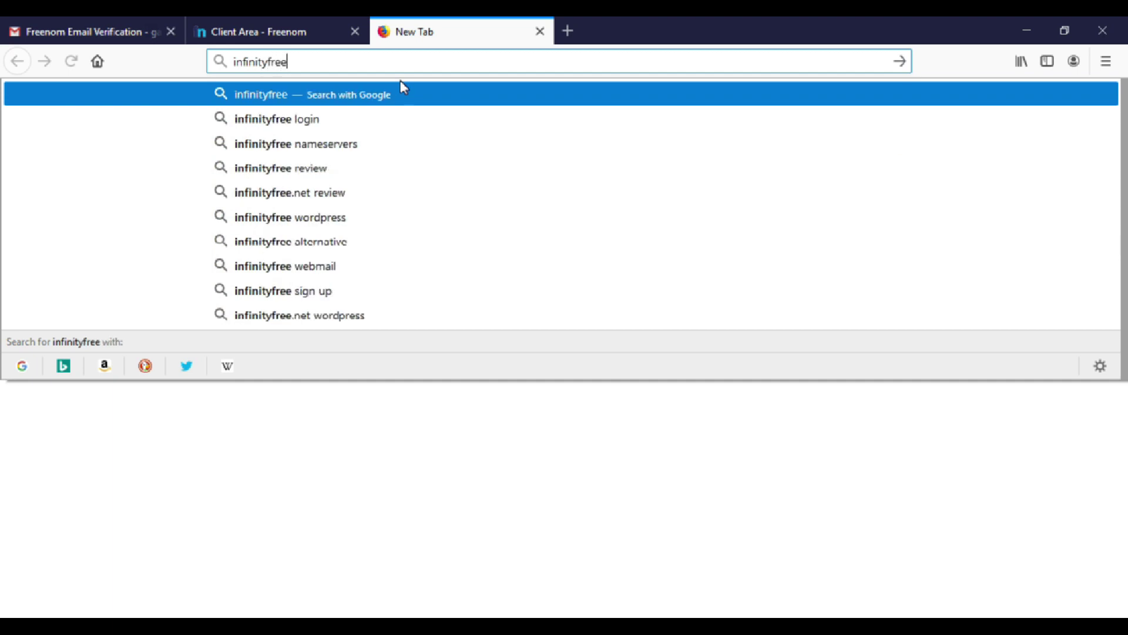
{"action": "key", "text": "Return"}
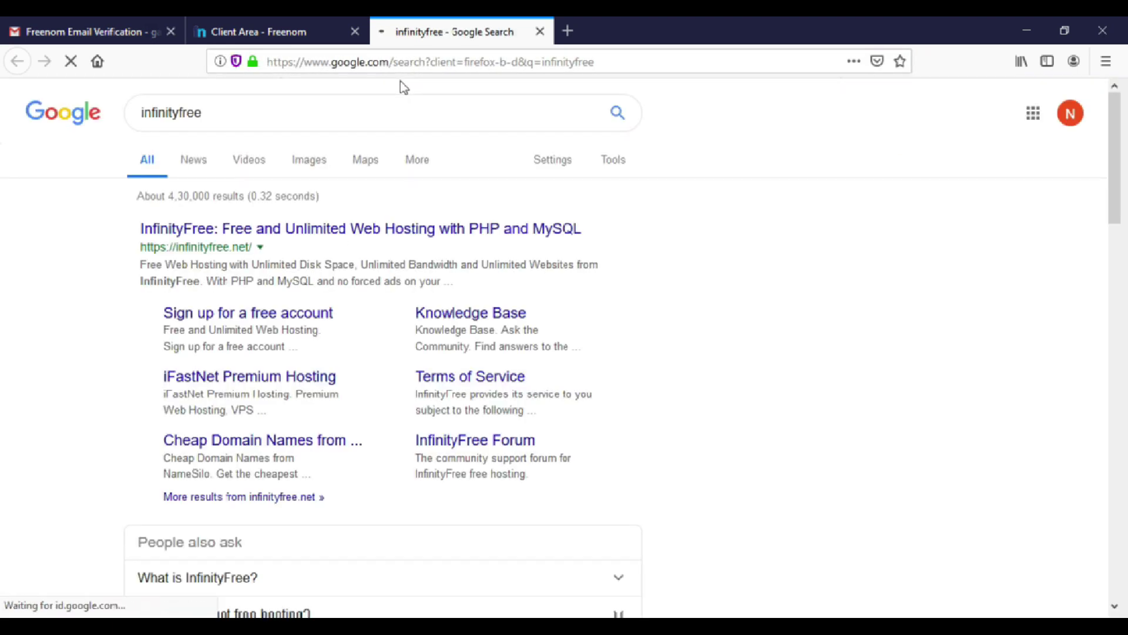
{"action": "left_click", "coordinate": [286, 234]}
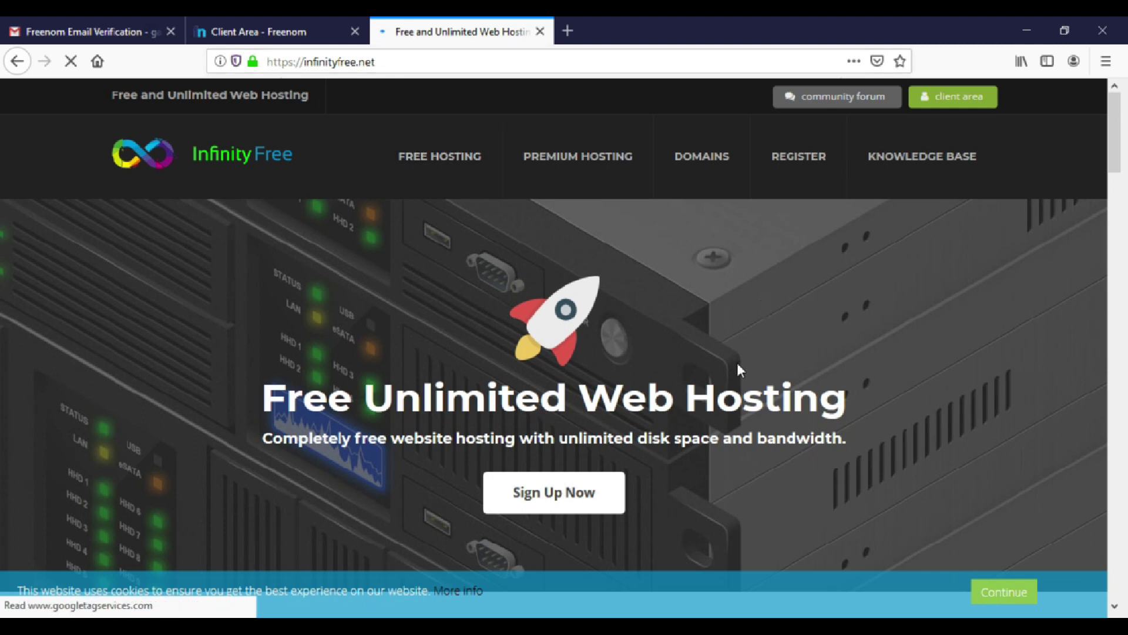
{"action": "left_click", "coordinate": [577, 495]}
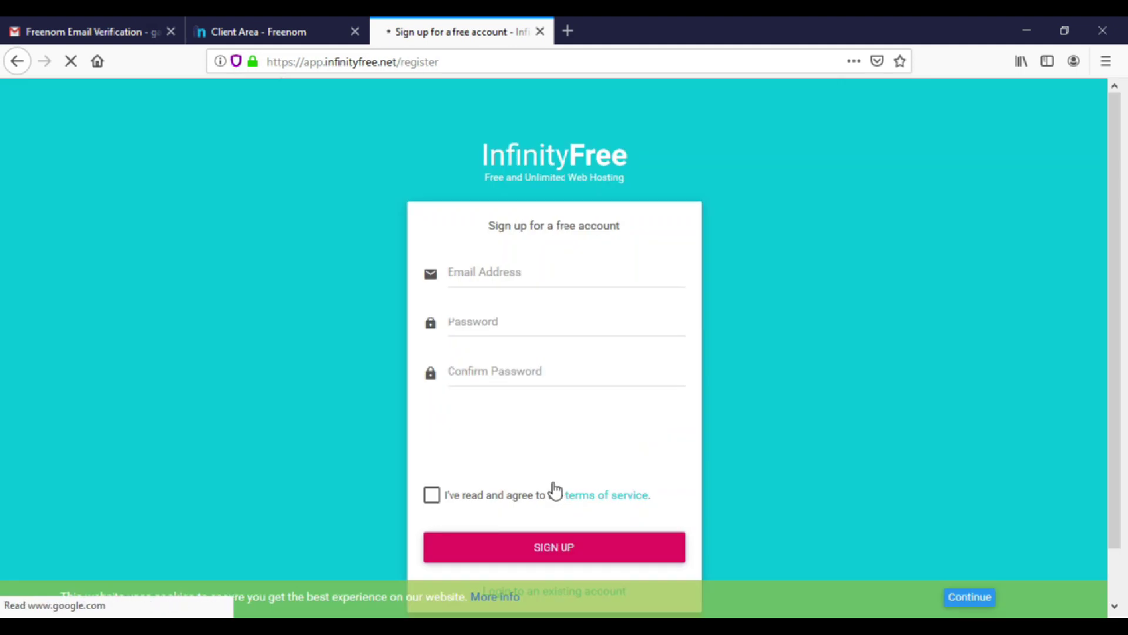
Fill in the account email address, then enter and confirm the password.
{"action": "left_click", "coordinate": [515, 276]}
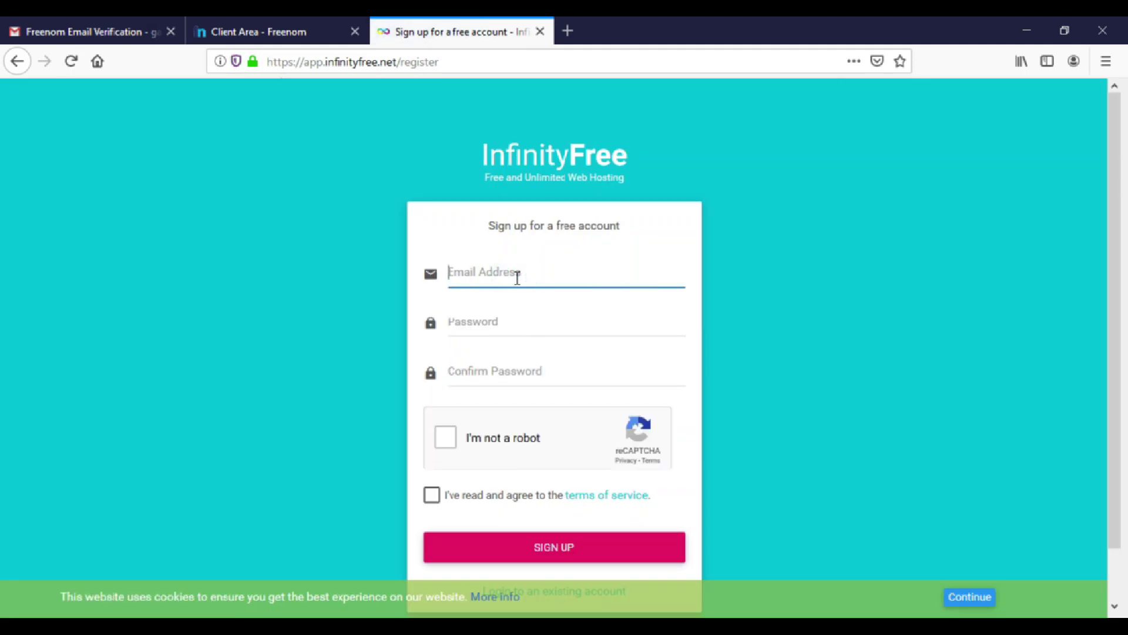
{"action": "type", "text": "gad"}
{"action": "left_click", "coordinate": [514, 295]}
{"action": "left_click", "coordinate": [499, 312]}
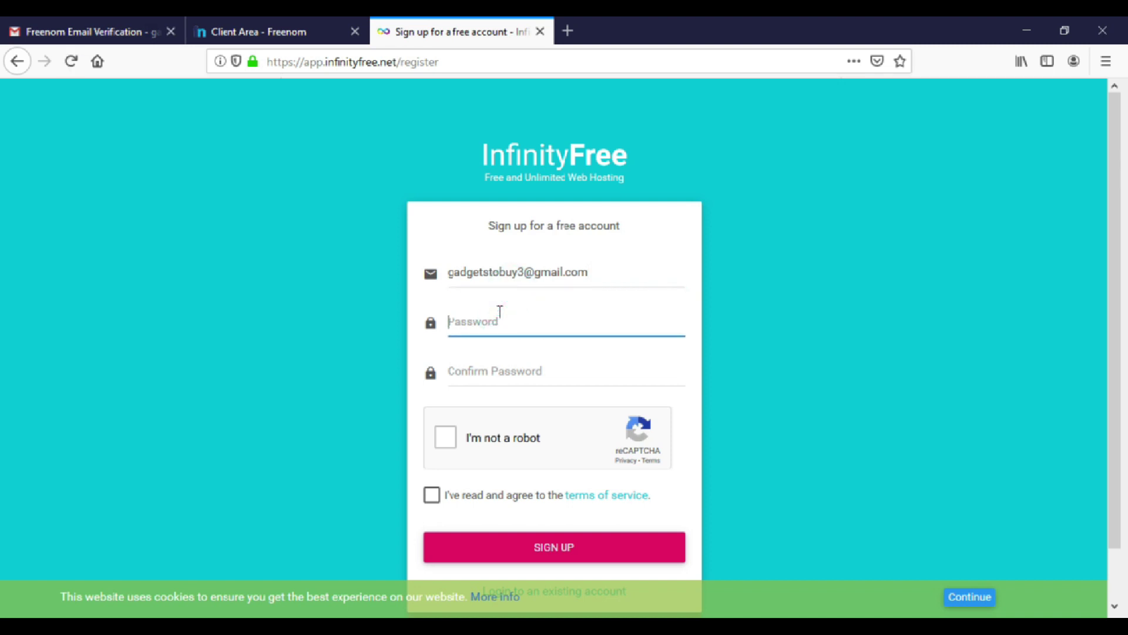
{"action": "type", "text": "•••••••••••••"}
{"action": "key", "text": "Tab"}
{"action": "type", "text": "•••••"}
Solve the crosswalk reCAPTCHA, agree to the terms of service, and save the login in Firefox.
{"action": "left_click", "coordinate": [446, 437]}
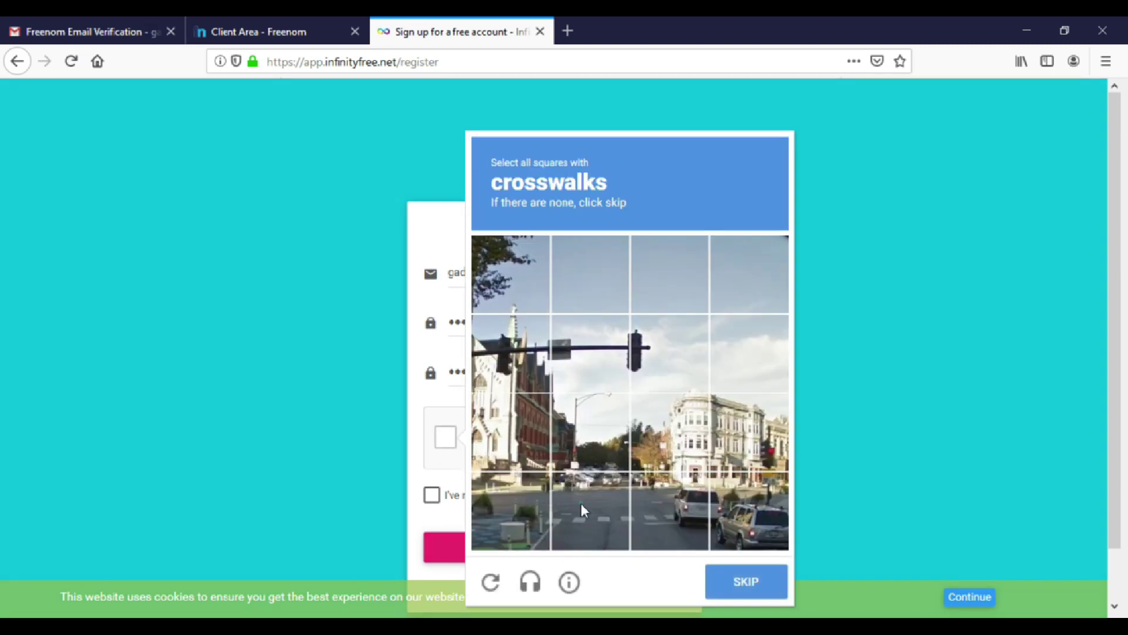
{"action": "left_click", "coordinate": [581, 503]}
{"action": "left_click", "coordinate": [669, 510]}
{"action": "left_click", "coordinate": [510, 510]}
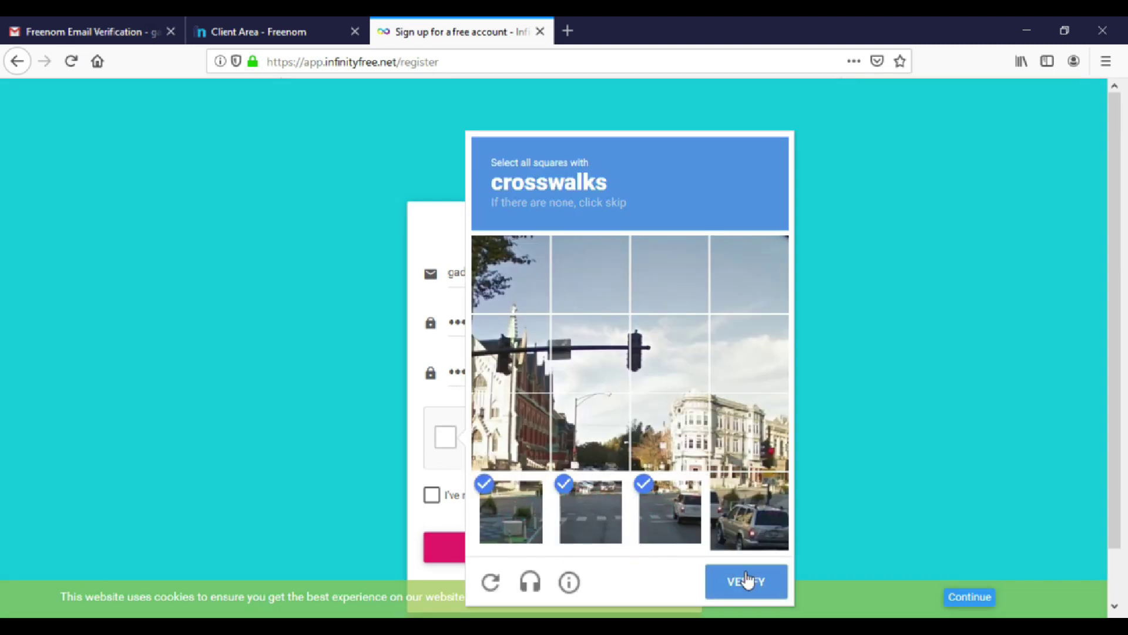
{"action": "left_click", "coordinate": [521, 539]}
{"action": "left_click", "coordinate": [726, 593]}
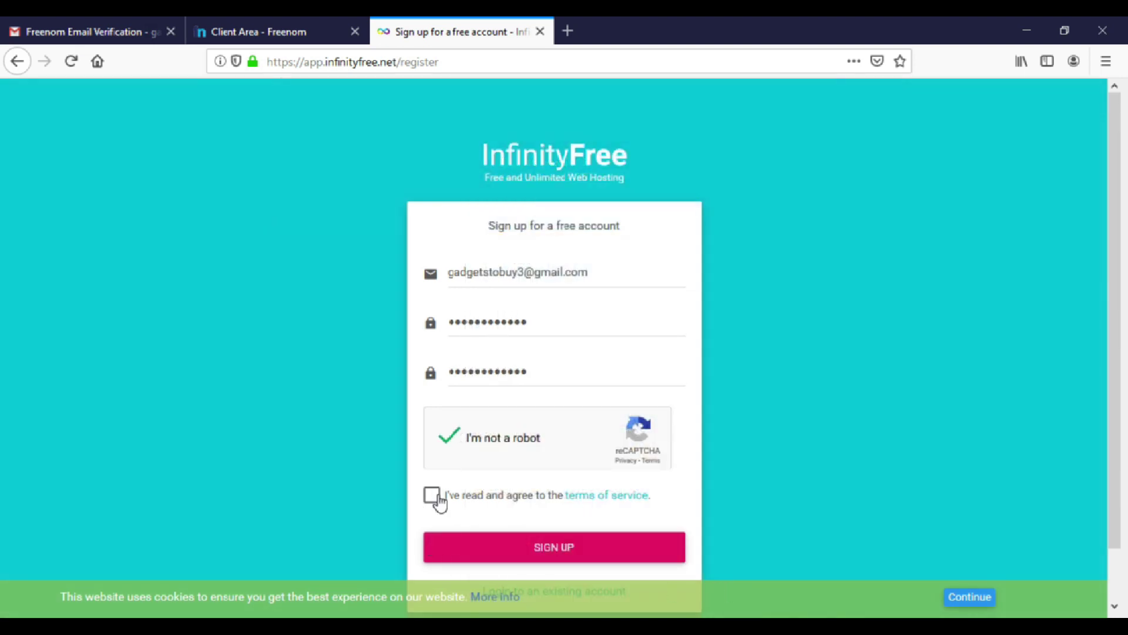
{"action": "left_click", "coordinate": [433, 496]}
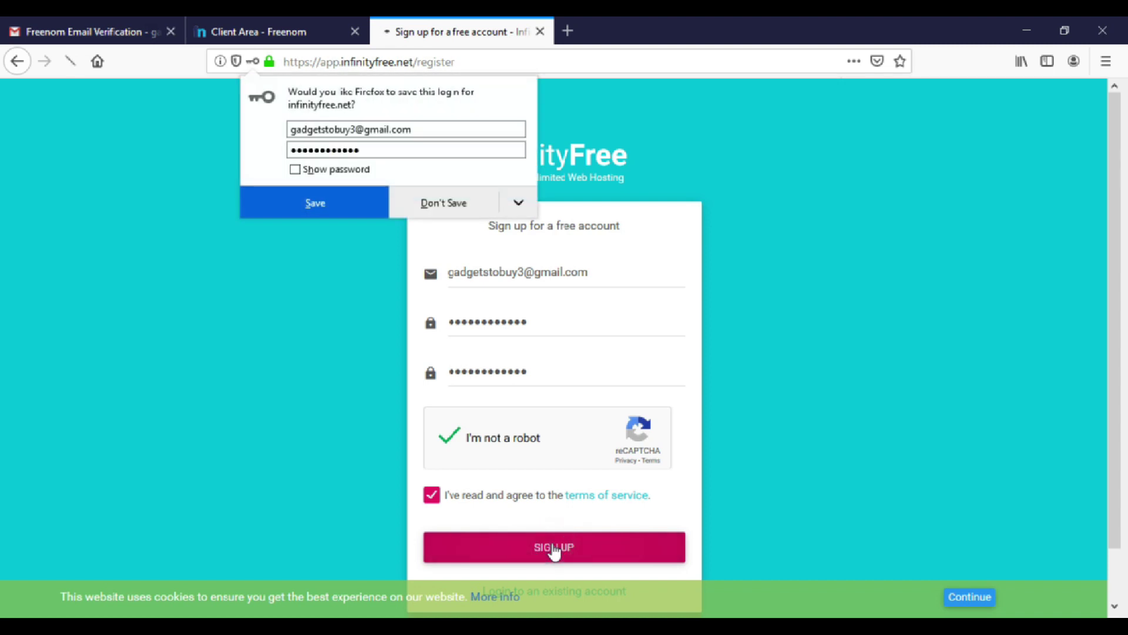
{"action": "left_click", "coordinate": [365, 210]}
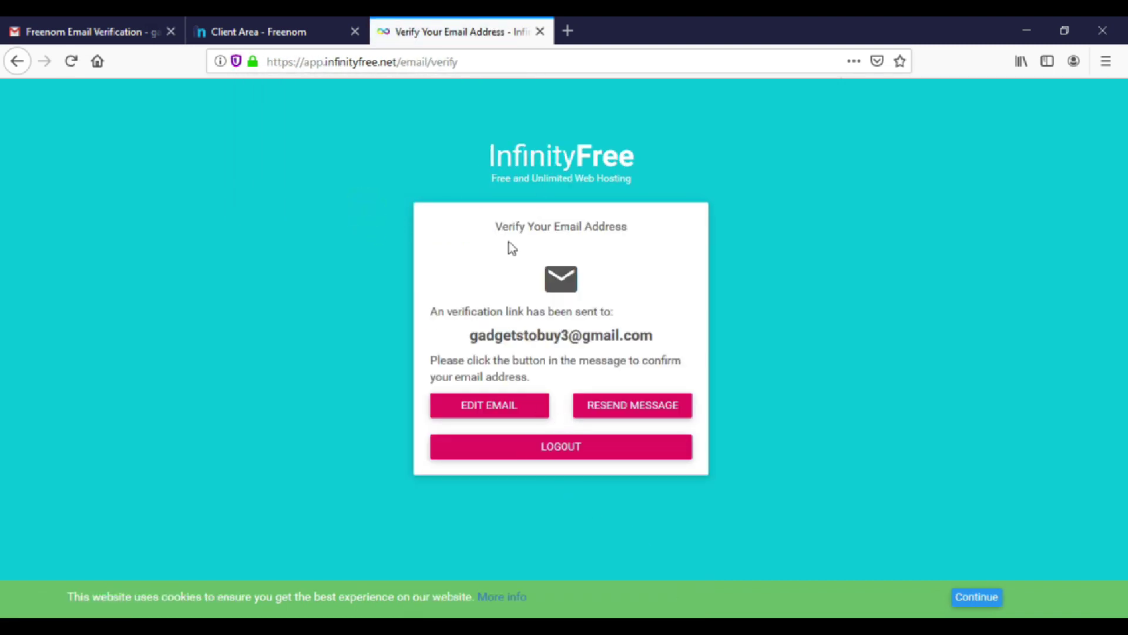
Switch to the Gmail tab and return to the inbox to find the InfinityFree verification email.
{"action": "left_click", "coordinate": [87, 28]}
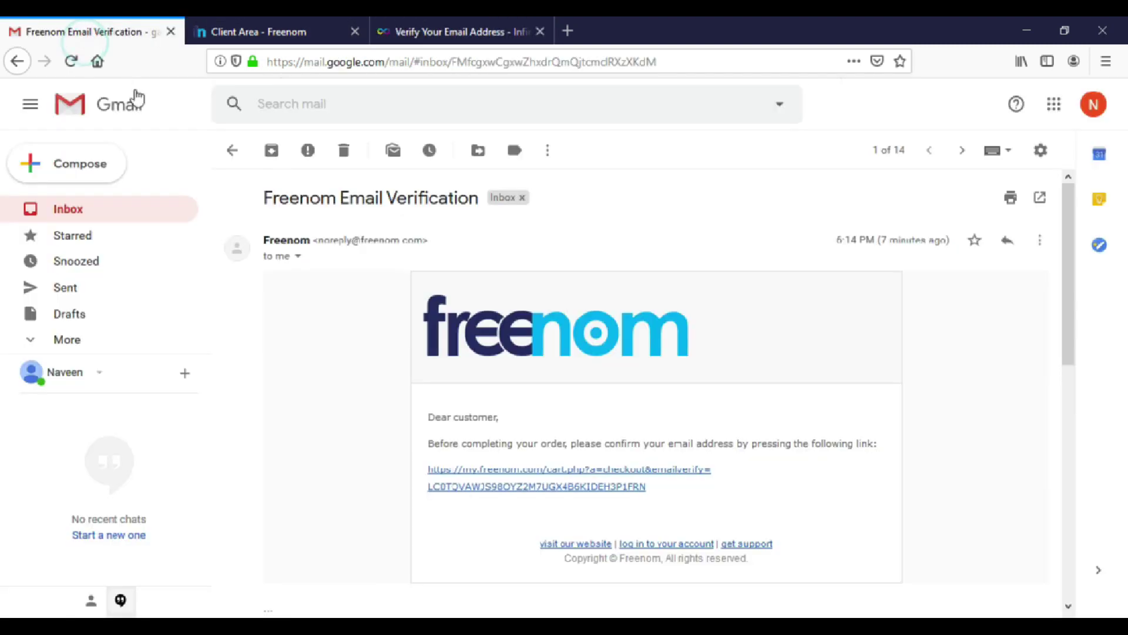
{"action": "left_click", "coordinate": [232, 154]}
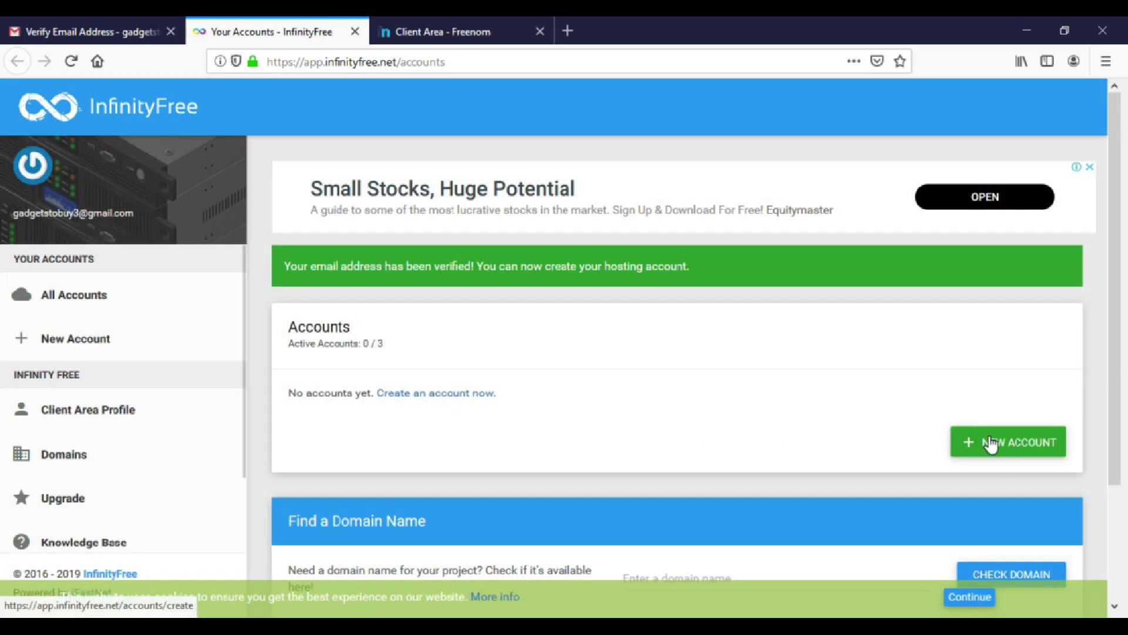
Request a new hosting account with own domain gadgetstobuy.ml after solving the cars reCAPTCHA.
{"action": "left_click", "coordinate": [993, 445]}
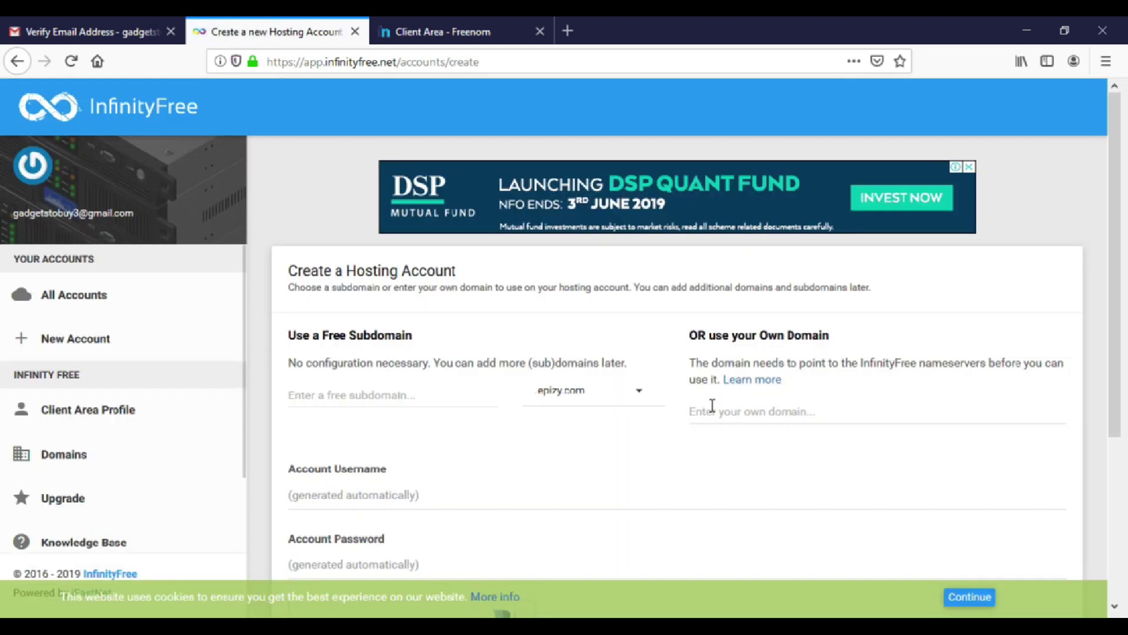
{"action": "left_click", "coordinate": [735, 405]}
{"action": "type", "text": "gadge"}
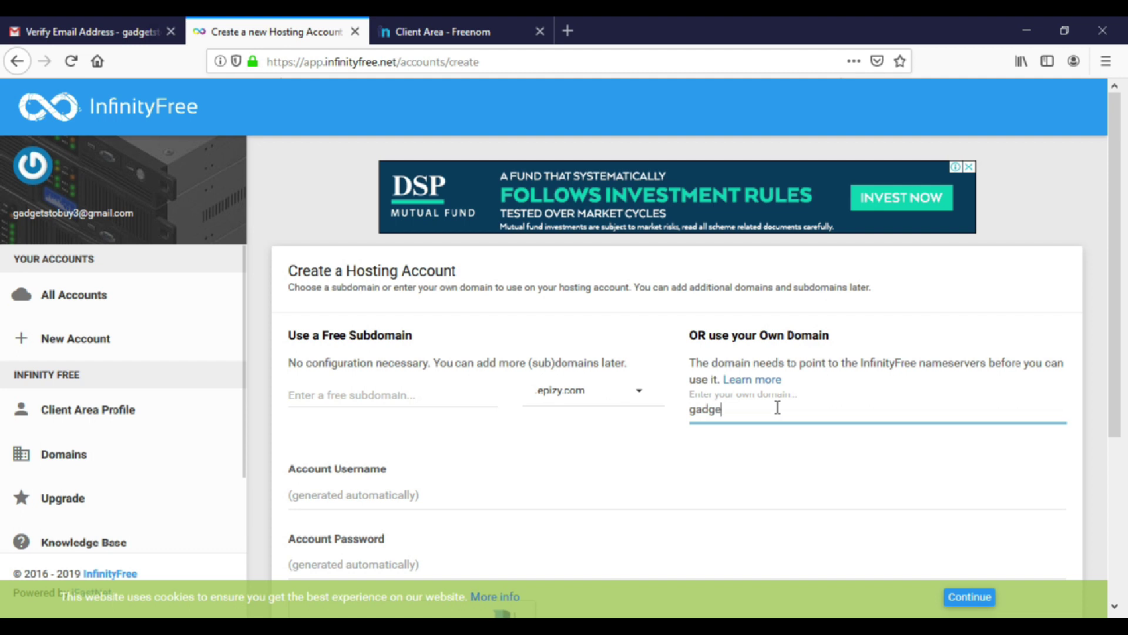
{"action": "type", "text": "tstobuy.ml"}
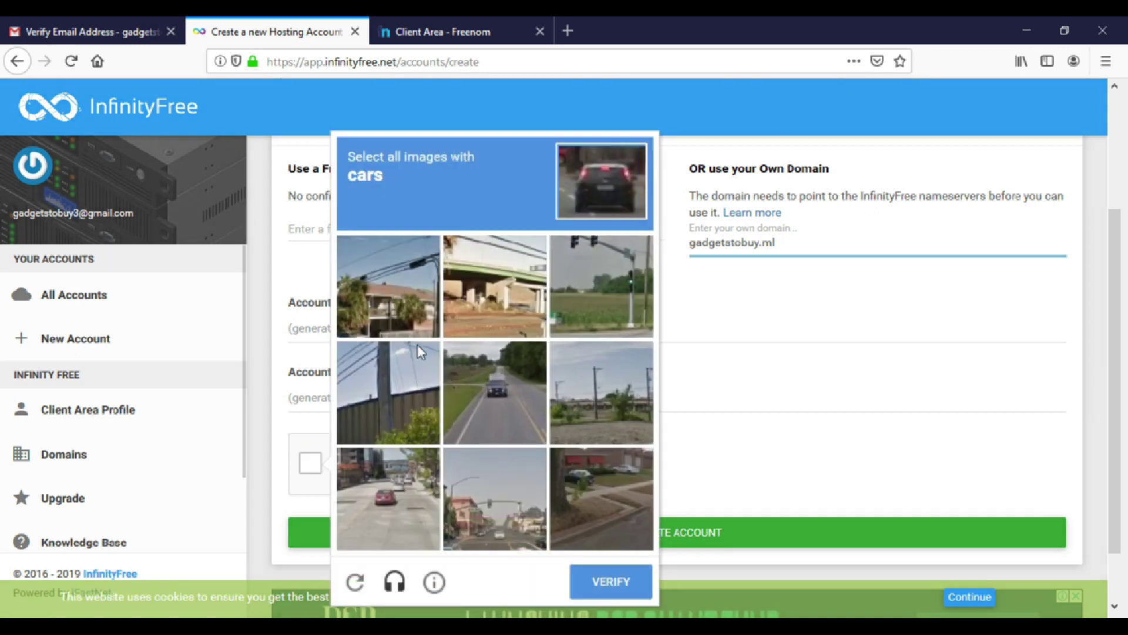
{"action": "left_click", "coordinate": [477, 392]}
{"action": "left_click", "coordinate": [386, 465]}
{"action": "left_click", "coordinate": [592, 476]}
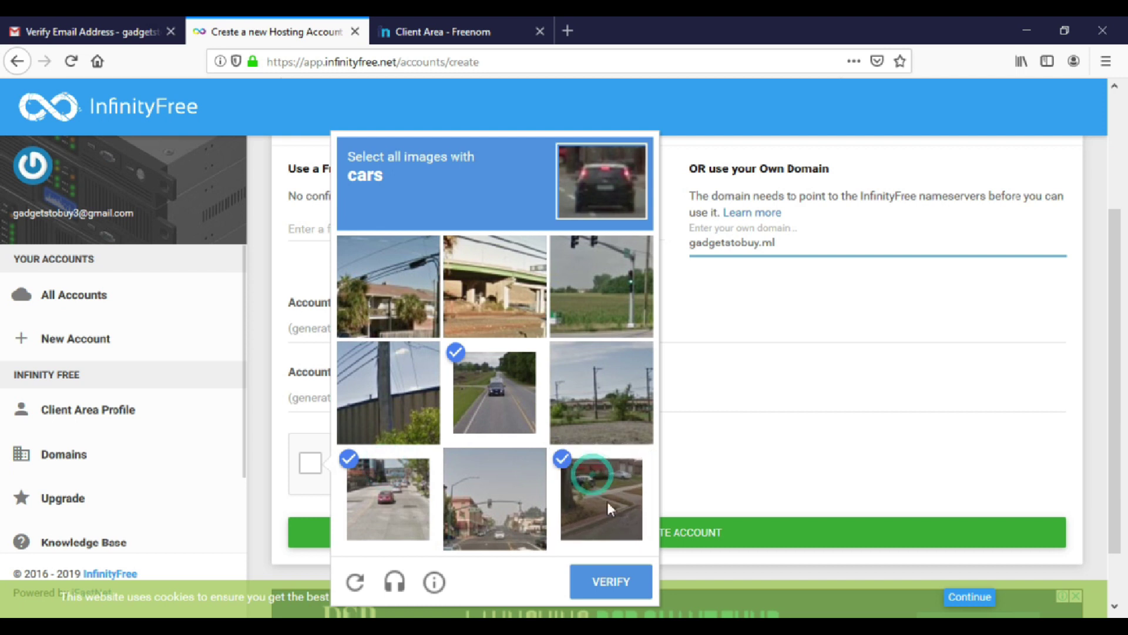
{"action": "left_click", "coordinate": [616, 581]}
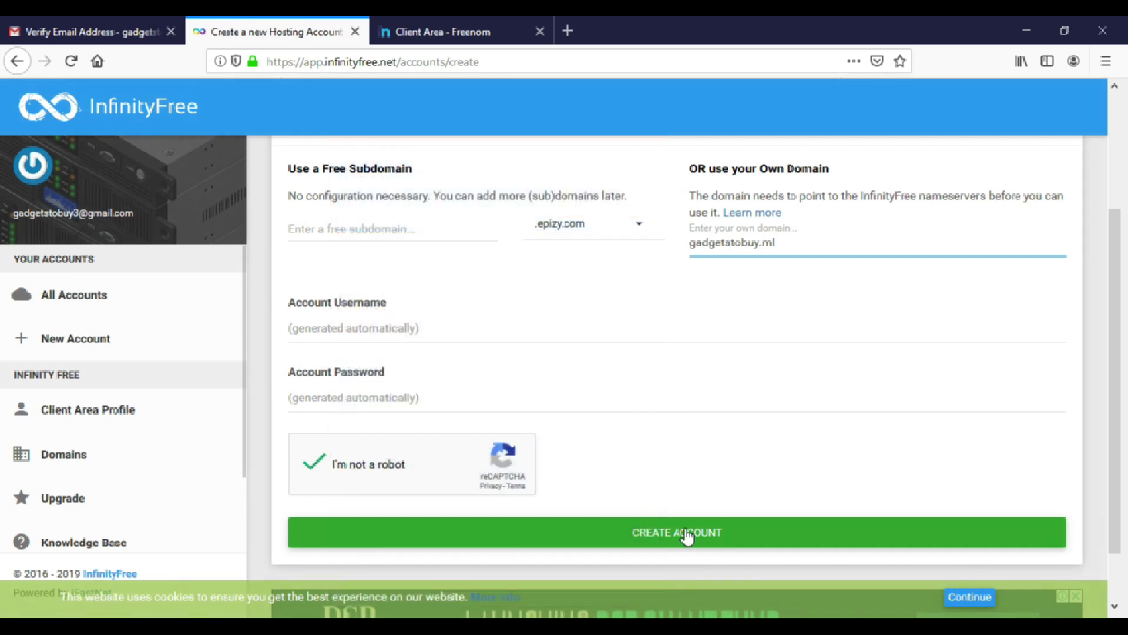
{"action": "left_click", "coordinate": [686, 536]}
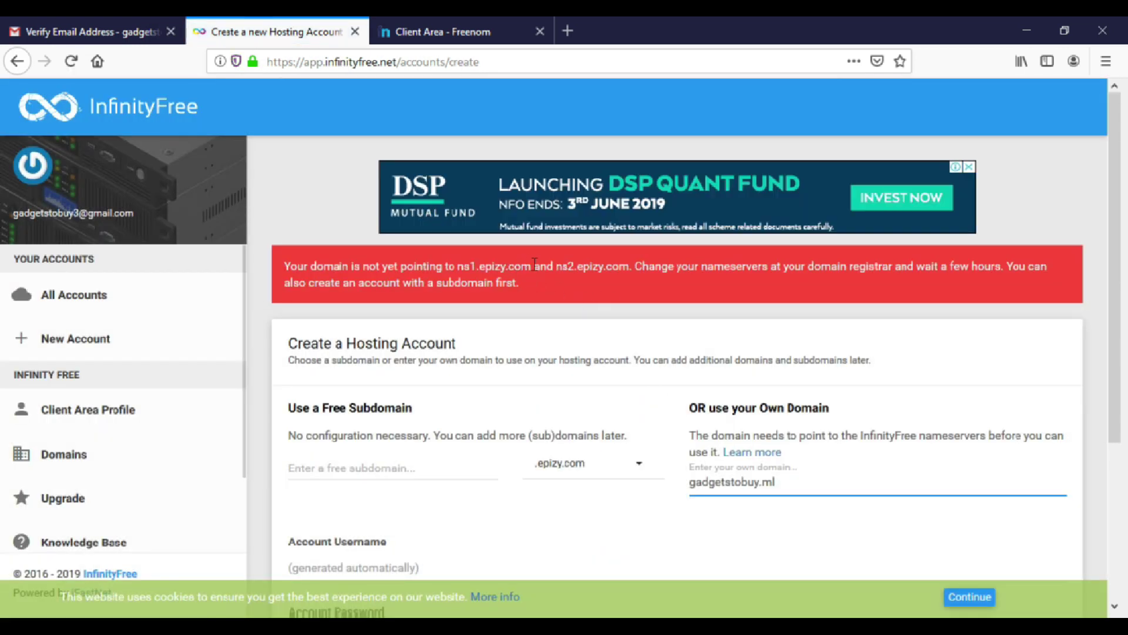
Copy ns1.epizy.com from the InfinityFree error into Freenom's Nameserver 1 field.
{"action": "left_click_drag", "start_coordinate": [534, 265], "coordinate": [464, 274]}
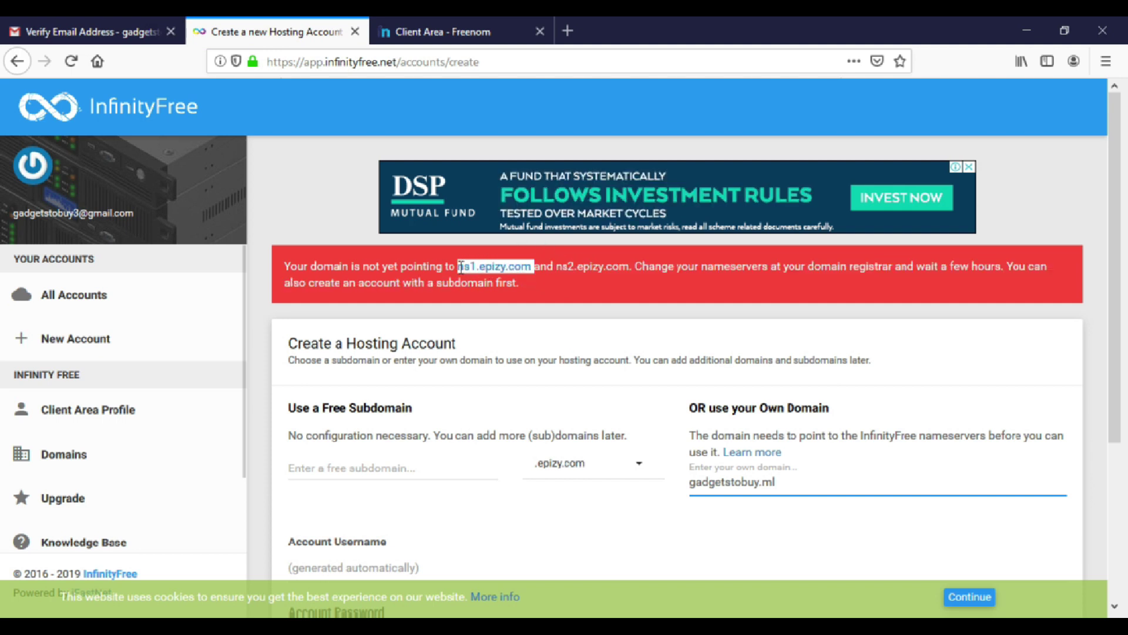
{"action": "right_click", "coordinate": [472, 273]}
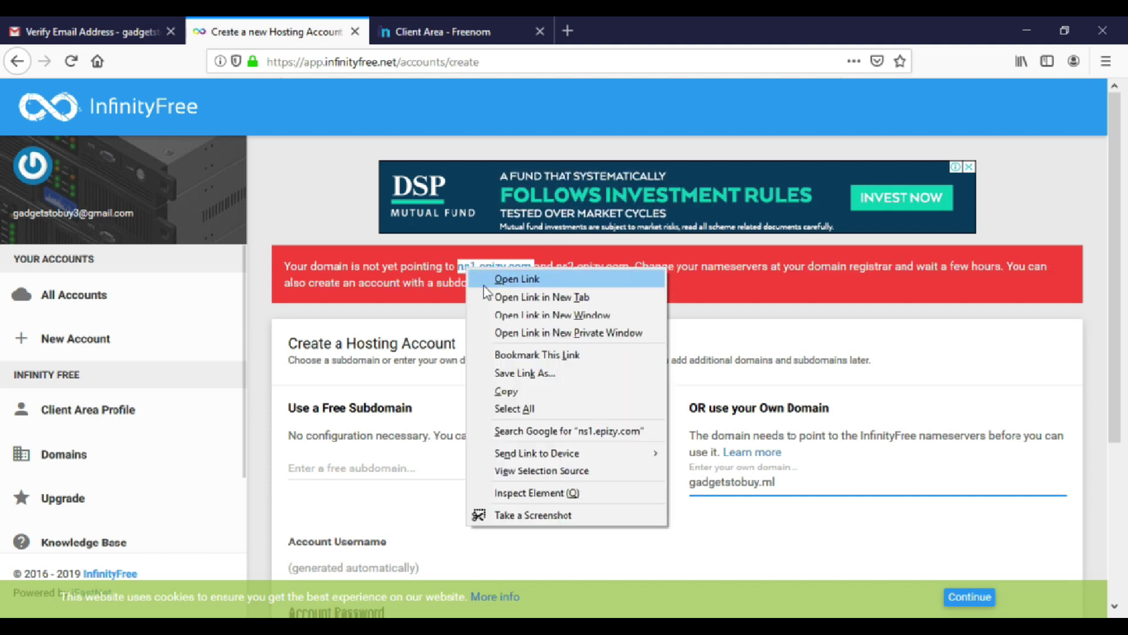
{"action": "left_click", "coordinate": [505, 389]}
{"action": "left_click", "coordinate": [388, 33]}
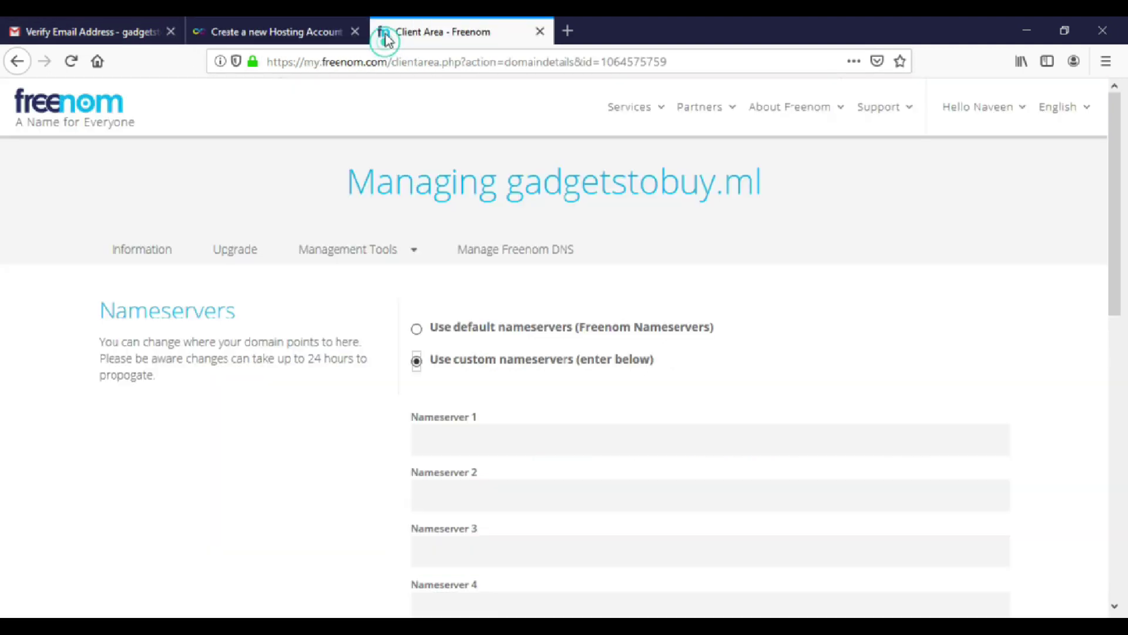
{"action": "left_click", "coordinate": [448, 436]}
{"action": "key", "text": "ctrl+v"}
Set Nameserver 2 to ns2.epizy.com, save the nameservers, and check the saved values.
{"action": "left_click", "coordinate": [476, 496]}
{"action": "key", "text": "ctrl+v"}
{"action": "left_click", "coordinate": [430, 497]}
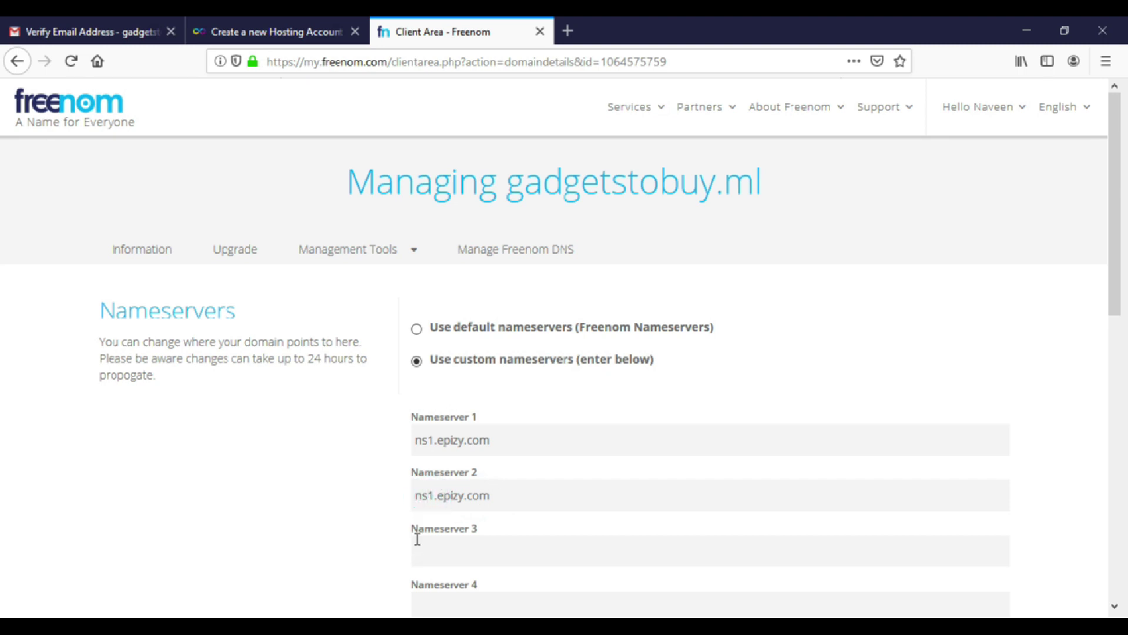
{"action": "key", "text": "Delete"}
{"action": "type", "text": "2"}
{"action": "scroll", "coordinate": [499, 481], "scroll_direction": "down", "scroll_amount": 7}
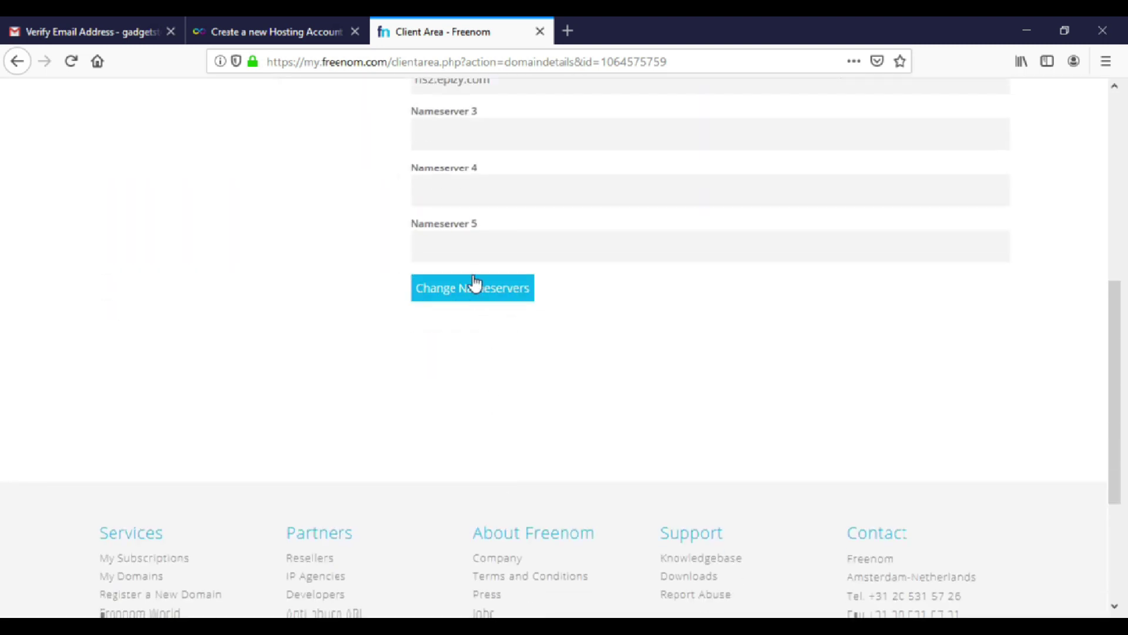
{"action": "left_click", "coordinate": [474, 289]}
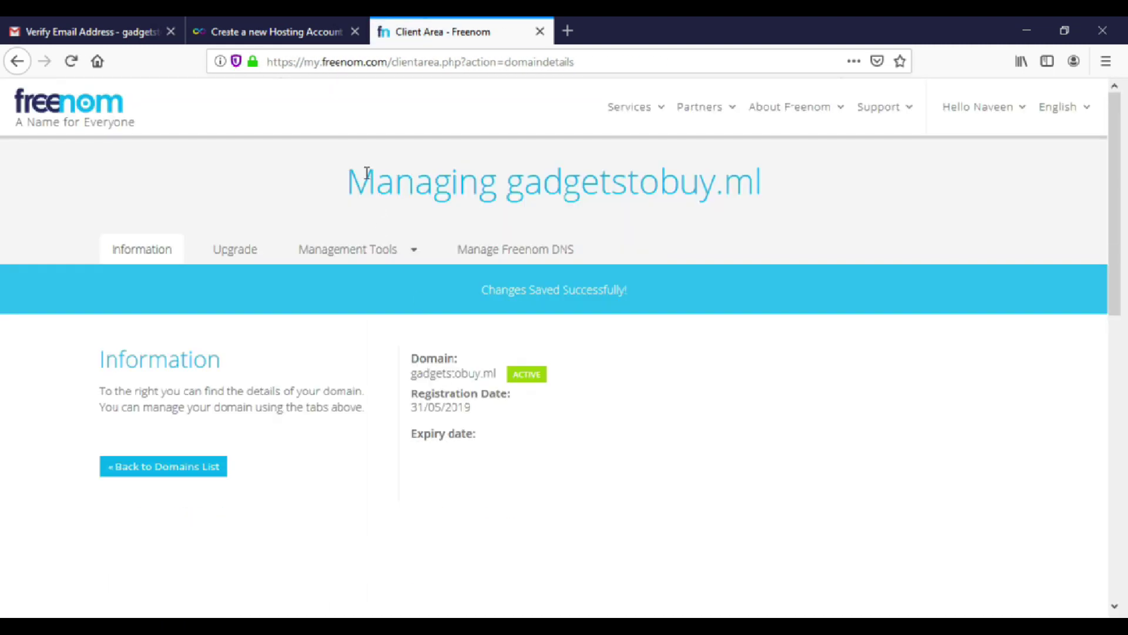
{"action": "left_click", "coordinate": [353, 254]}
{"action": "left_click", "coordinate": [354, 284]}
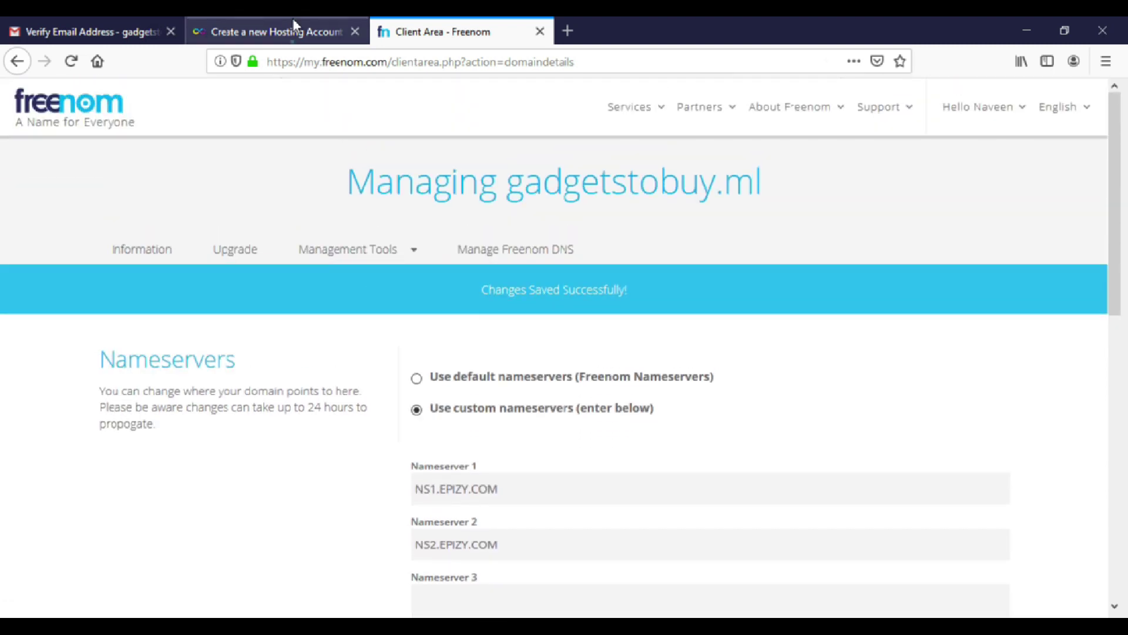
Back on the InfinityFree form, submit Create Account for gadgetstobuy.ml.
{"action": "left_click", "coordinate": [294, 24]}
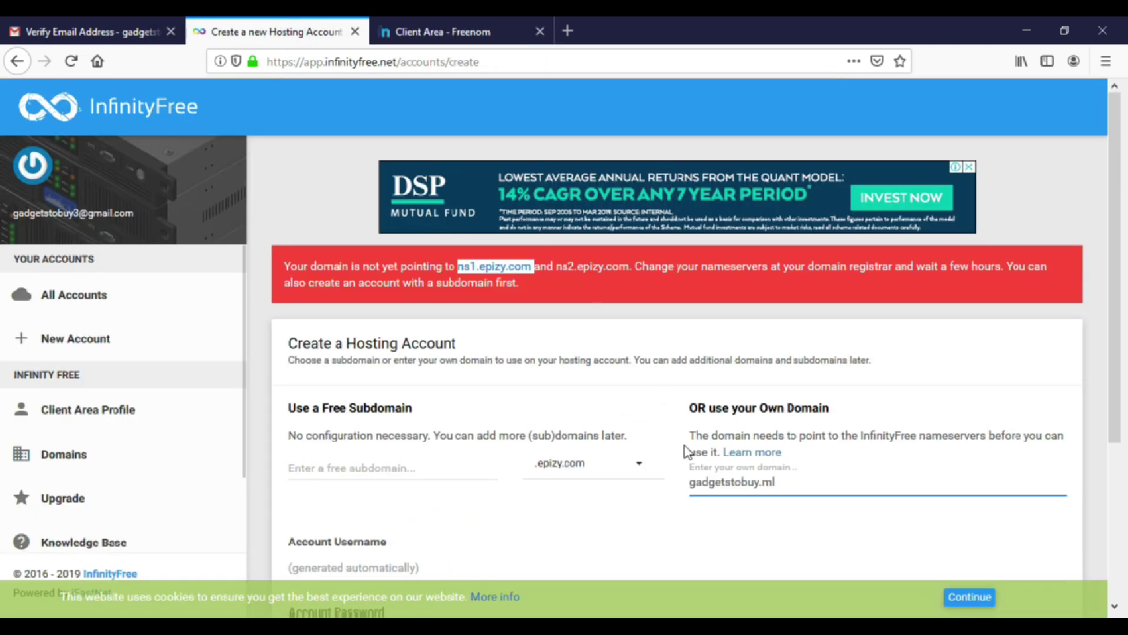
{"action": "scroll", "coordinate": [705, 479], "scroll_direction": "down", "scroll_amount": 2}
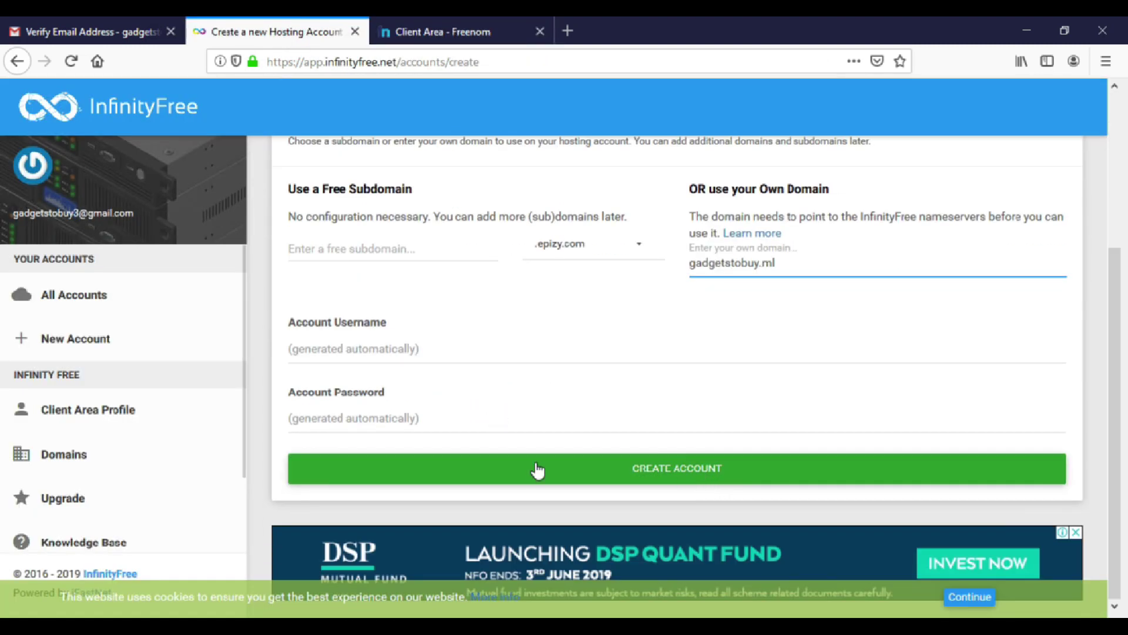
{"action": "left_click", "coordinate": [611, 471]}
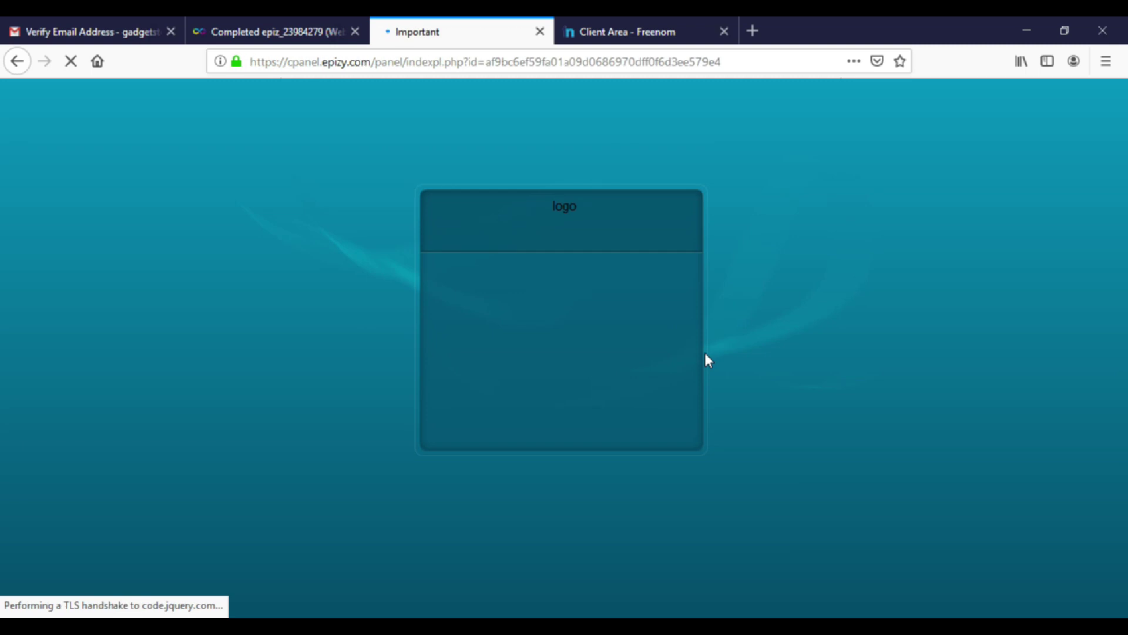
Approve the email notice and dismiss the cookie box in the control panel.
{"action": "scroll", "coordinate": [592, 379], "scroll_direction": "down", "scroll_amount": 1}
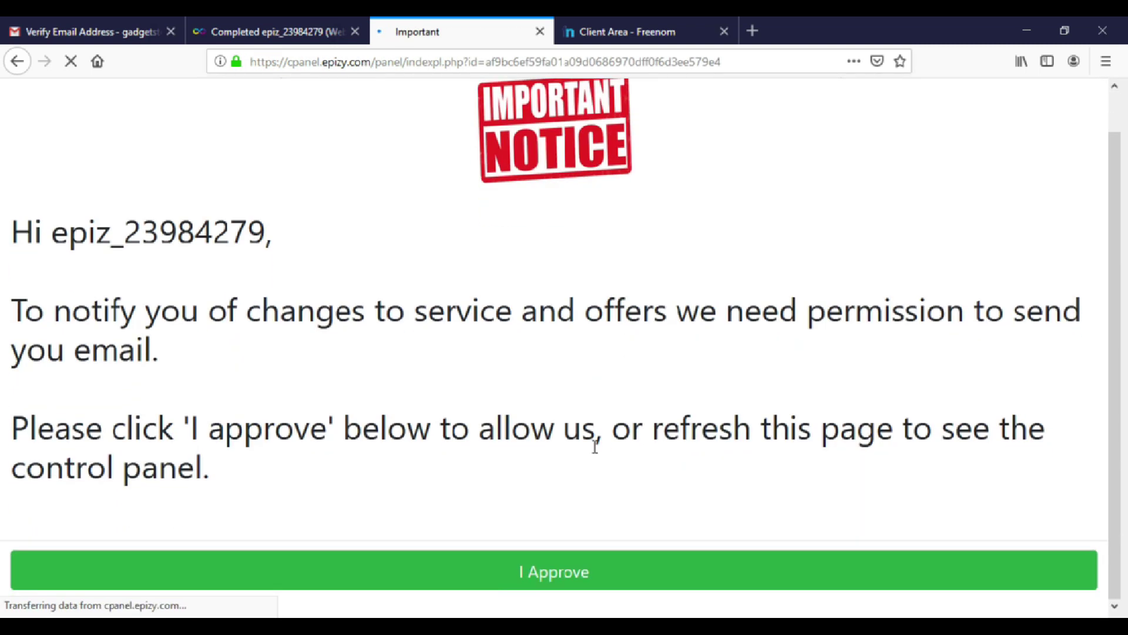
{"action": "left_click", "coordinate": [550, 585]}
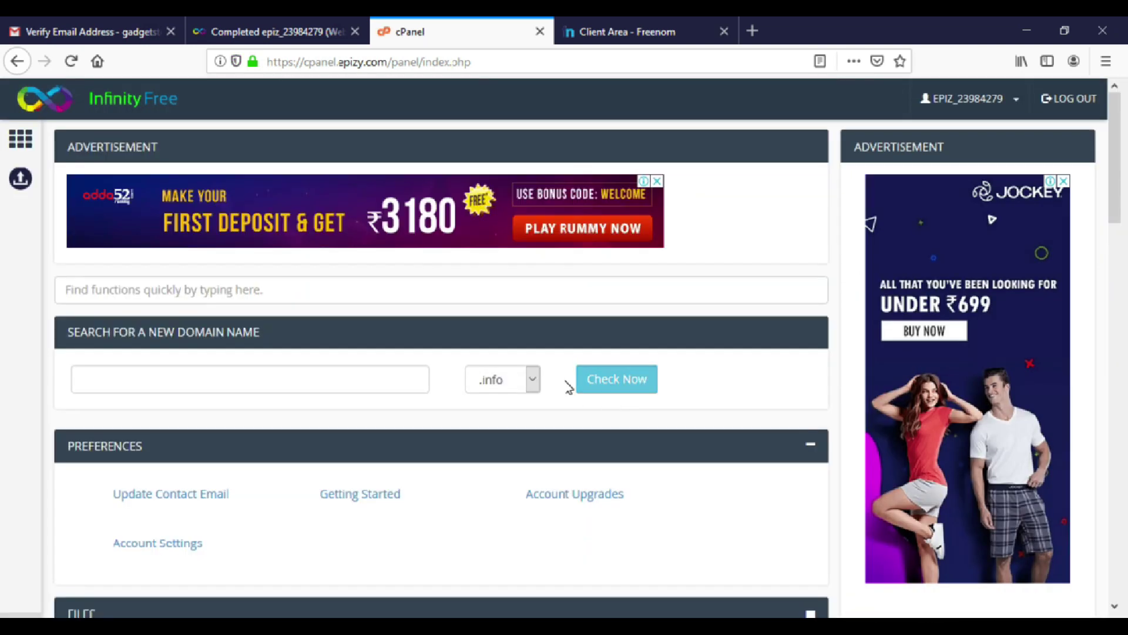
{"action": "scroll", "coordinate": [637, 358], "scroll_direction": "down", "scroll_amount": 3}
{"action": "scroll", "coordinate": [735, 375], "scroll_direction": "down", "scroll_amount": 2}
{"action": "left_click", "coordinate": [963, 550]}
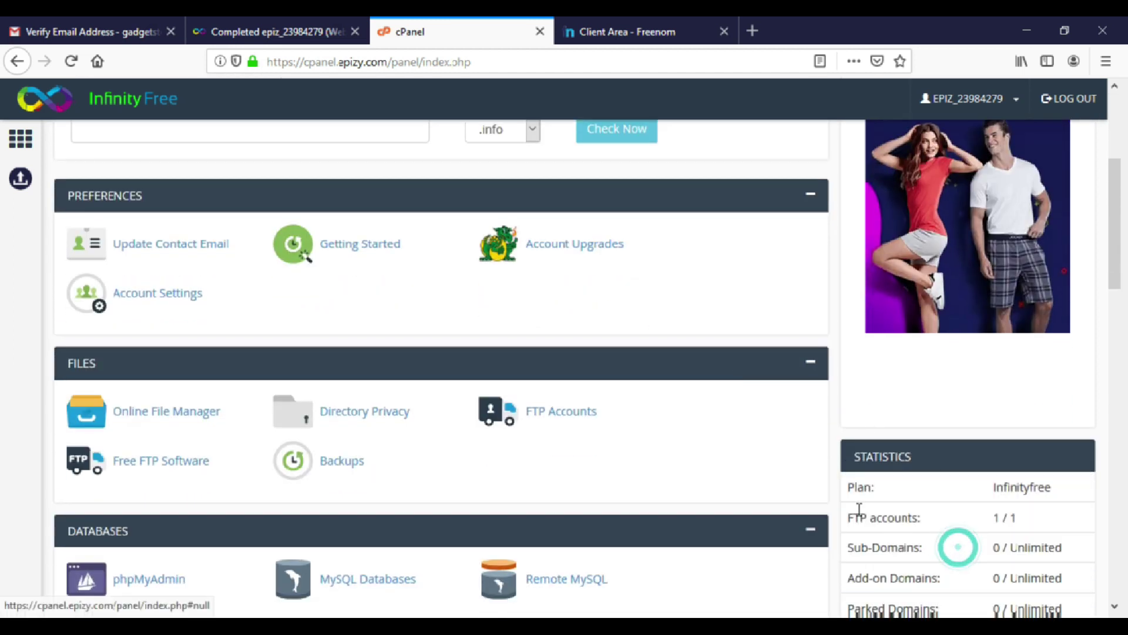
Scroll through the cPanel tool sections and account statistics.
{"action": "scroll", "coordinate": [651, 460], "scroll_direction": "down", "scroll_amount": 2}
{"action": "scroll", "coordinate": [714, 483], "scroll_direction": "down", "scroll_amount": 2}
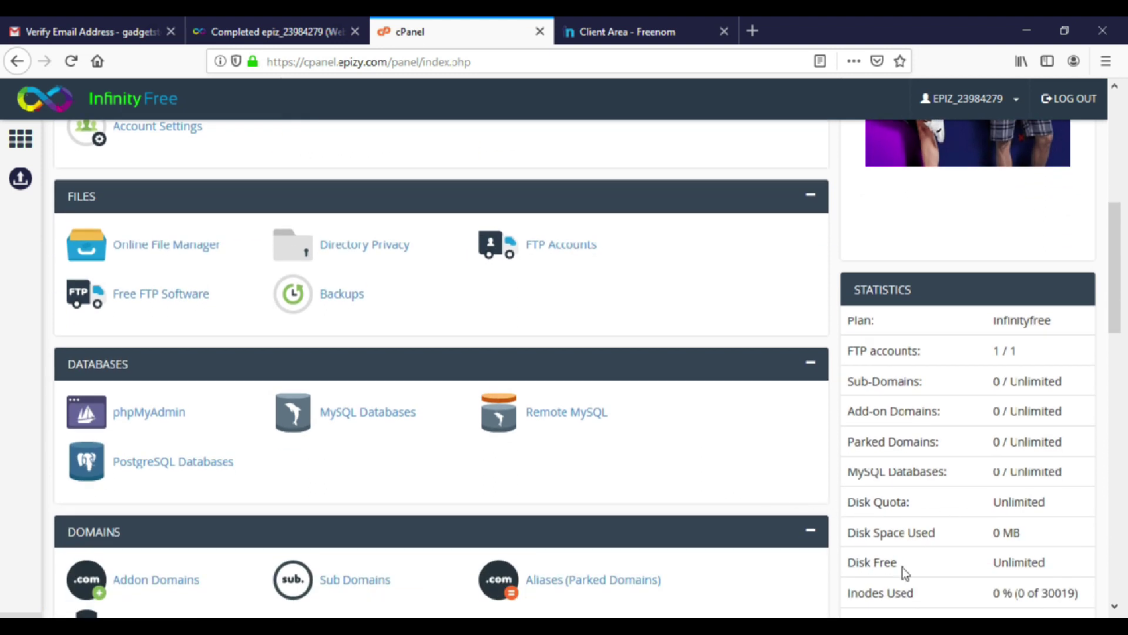
{"action": "scroll", "coordinate": [975, 566], "scroll_direction": "down", "scroll_amount": 2}
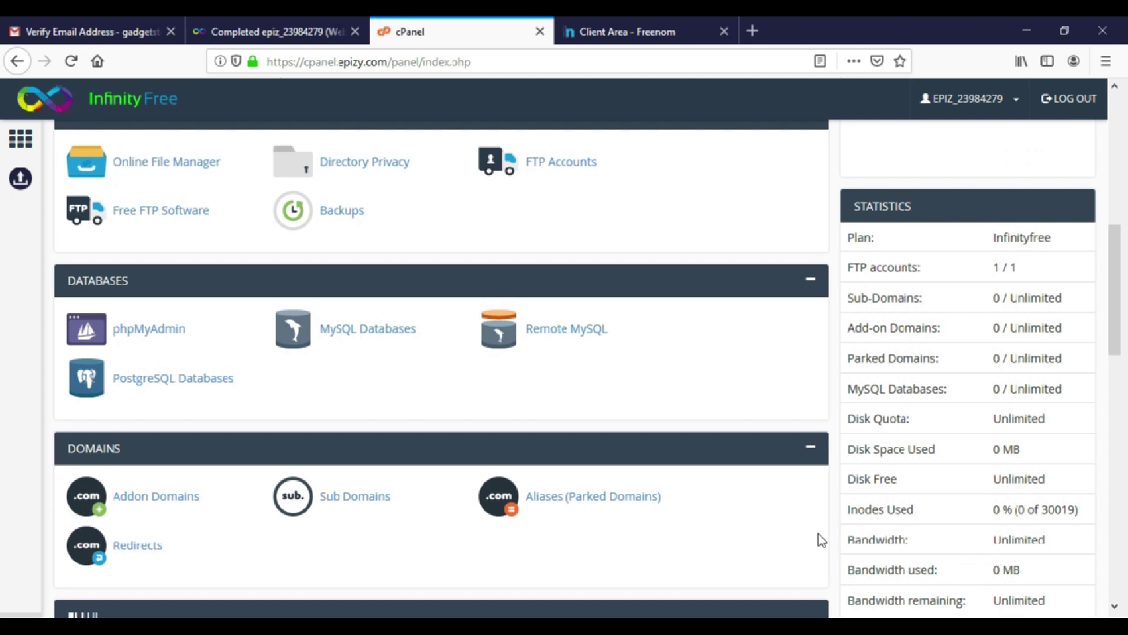
{"action": "scroll", "coordinate": [823, 536], "scroll_direction": "down", "scroll_amount": 2}
{"action": "scroll", "coordinate": [846, 540], "scroll_direction": "down", "scroll_amount": 1}
{"action": "scroll", "coordinate": [852, 538], "scroll_direction": "down", "scroll_amount": 1}
{"action": "scroll", "coordinate": [829, 490], "scroll_direction": "down", "scroll_amount": 2}
{"action": "scroll", "coordinate": [863, 495], "scroll_direction": "down", "scroll_amount": 4}
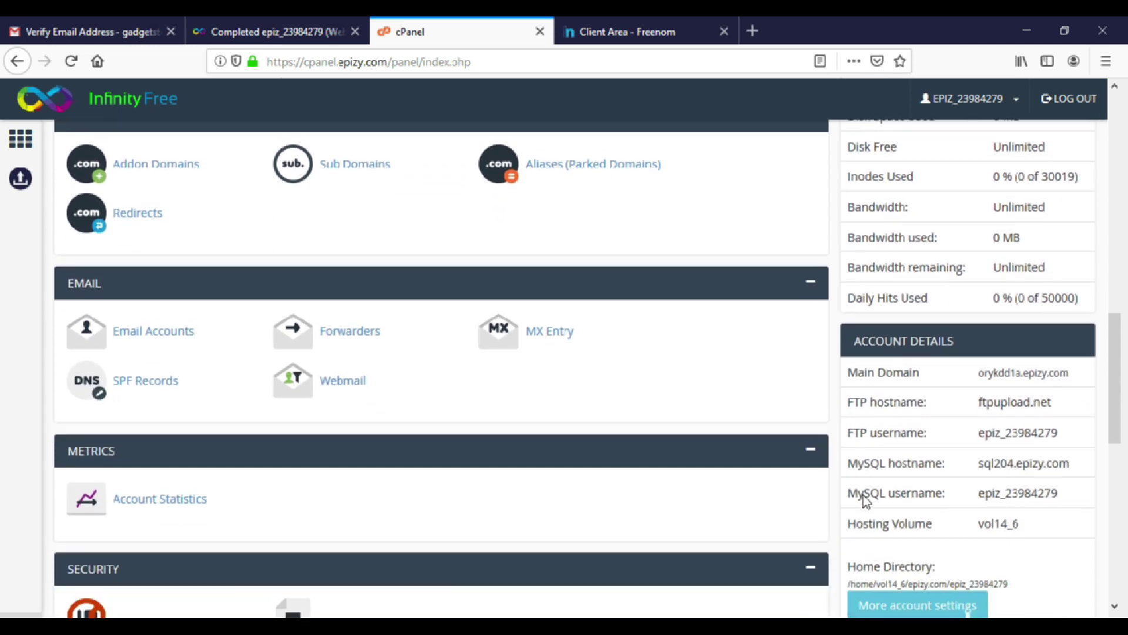
{"action": "scroll", "coordinate": [863, 493], "scroll_direction": "up", "scroll_amount": 2}
{"action": "scroll", "coordinate": [863, 496], "scroll_direction": "up", "scroll_amount": 9}
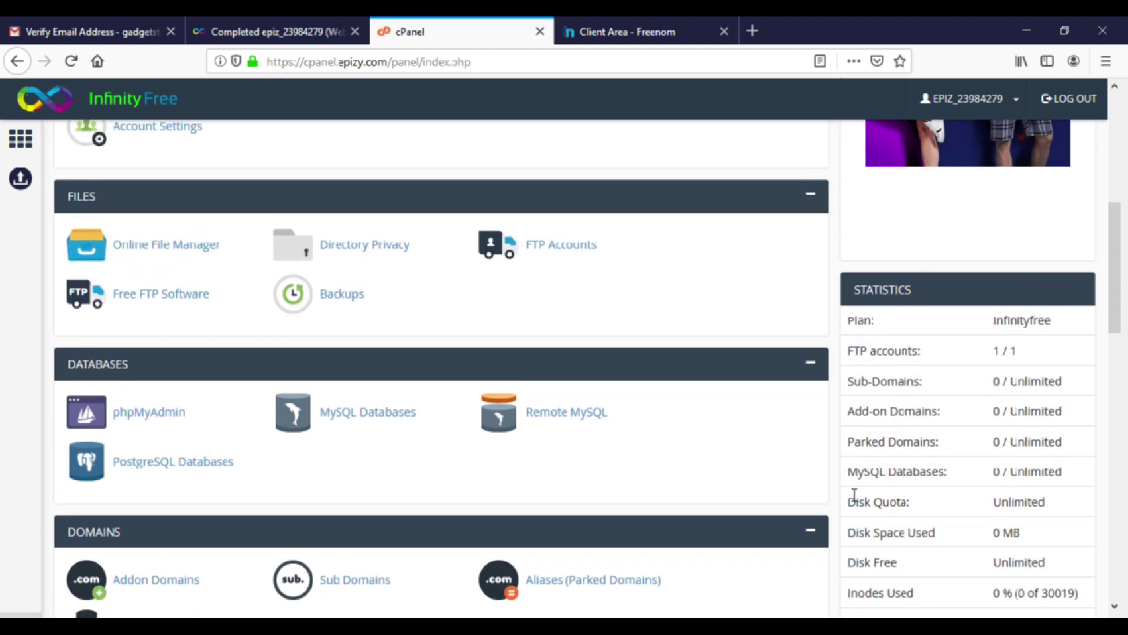
{"action": "scroll", "coordinate": [272, 511], "scroll_direction": "down", "scroll_amount": 3}
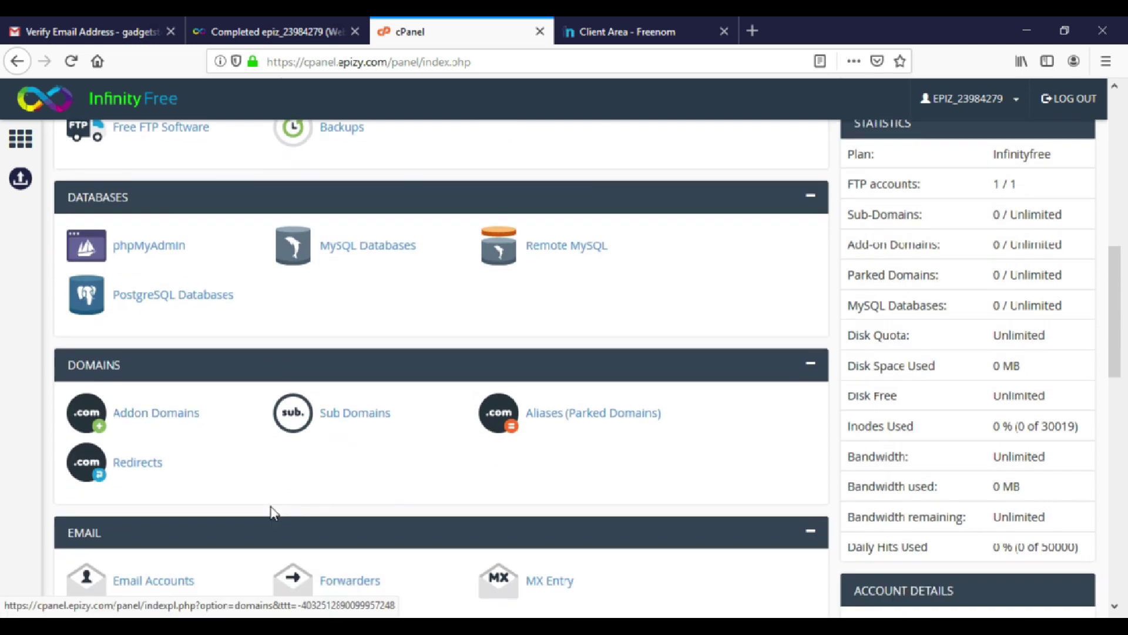
{"action": "scroll", "coordinate": [293, 509], "scroll_direction": "down", "scroll_amount": 4}
{"action": "scroll", "coordinate": [294, 509], "scroll_direction": "down", "scroll_amount": 5}
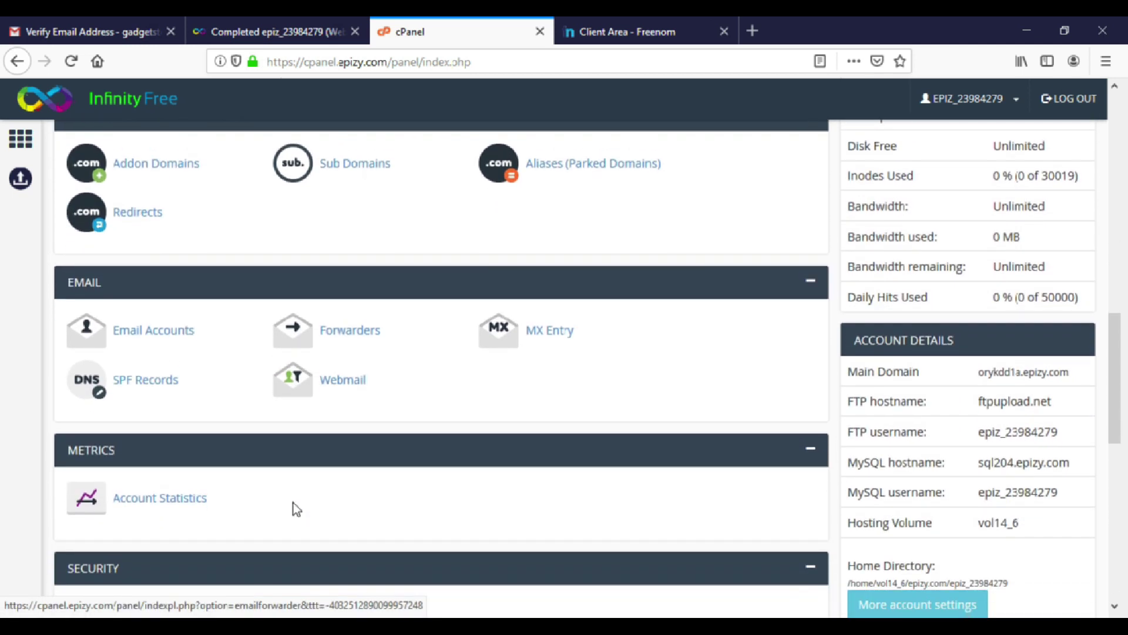
{"action": "scroll", "coordinate": [294, 503], "scroll_direction": "down", "scroll_amount": 4}
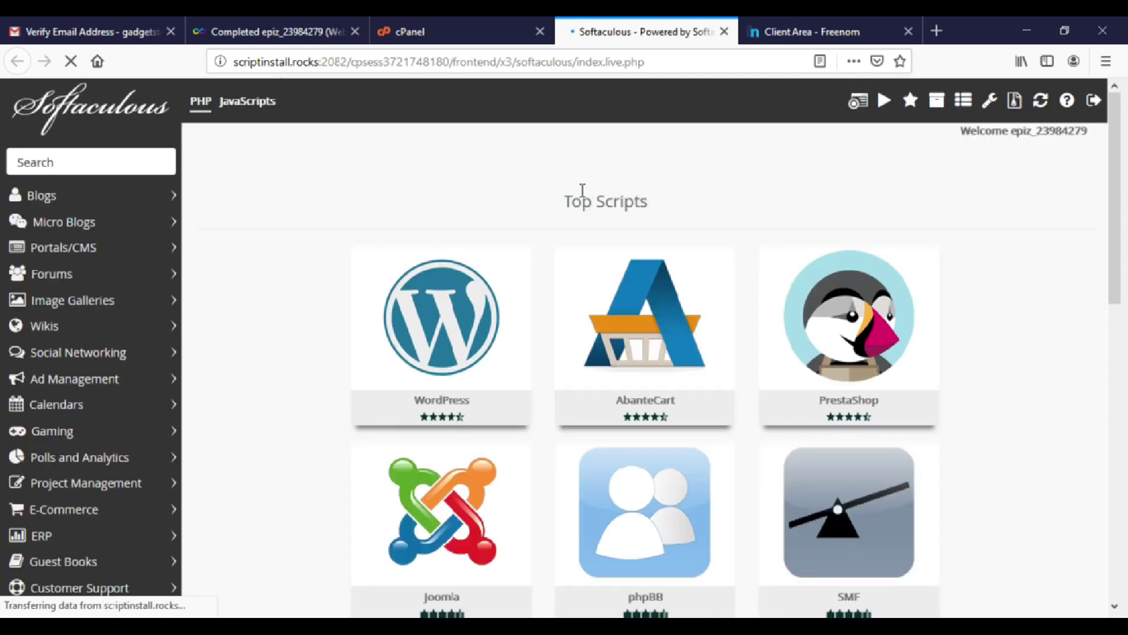
{"action": "mouse_move", "coordinate": [398, 287]}
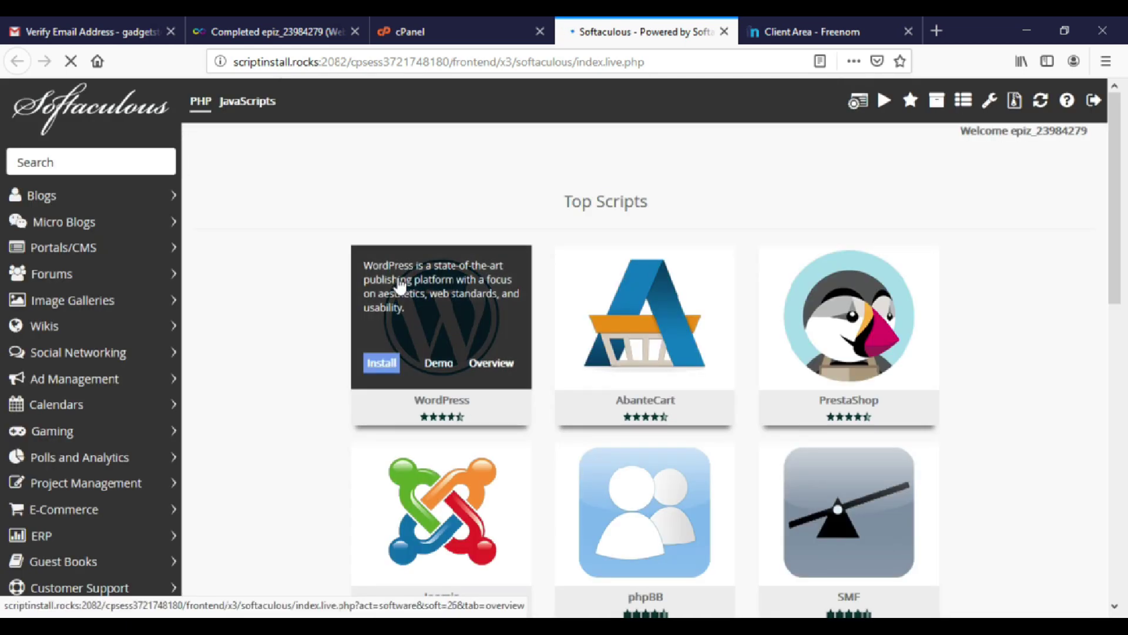
{"action": "left_click", "coordinate": [384, 366]}
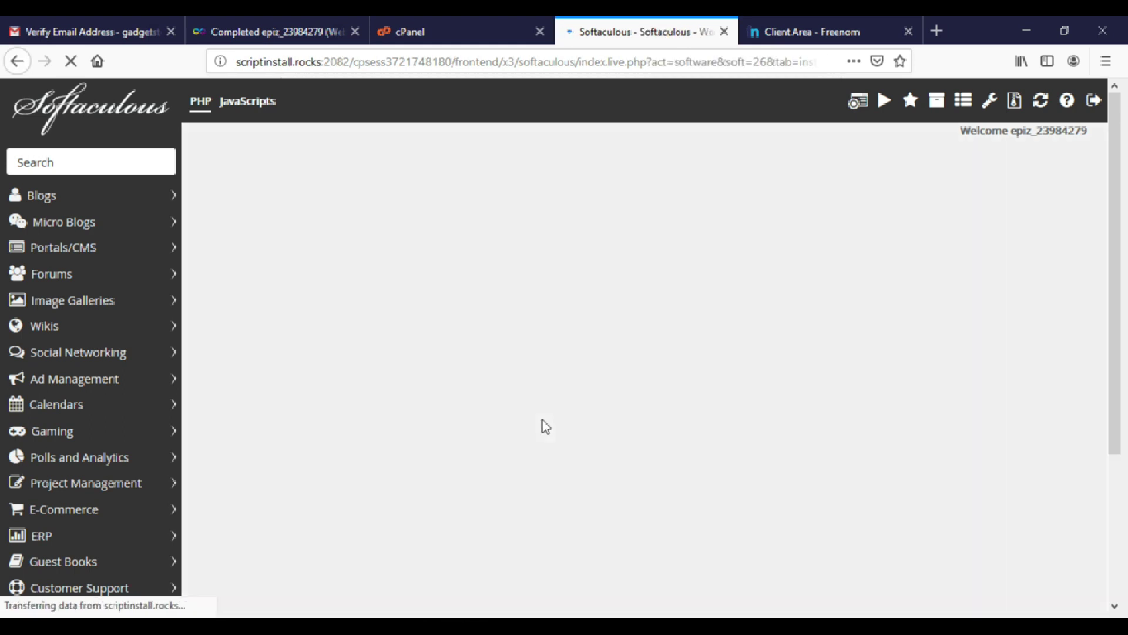
{"action": "scroll", "coordinate": [541, 420], "scroll_direction": "down", "scroll_amount": 2}
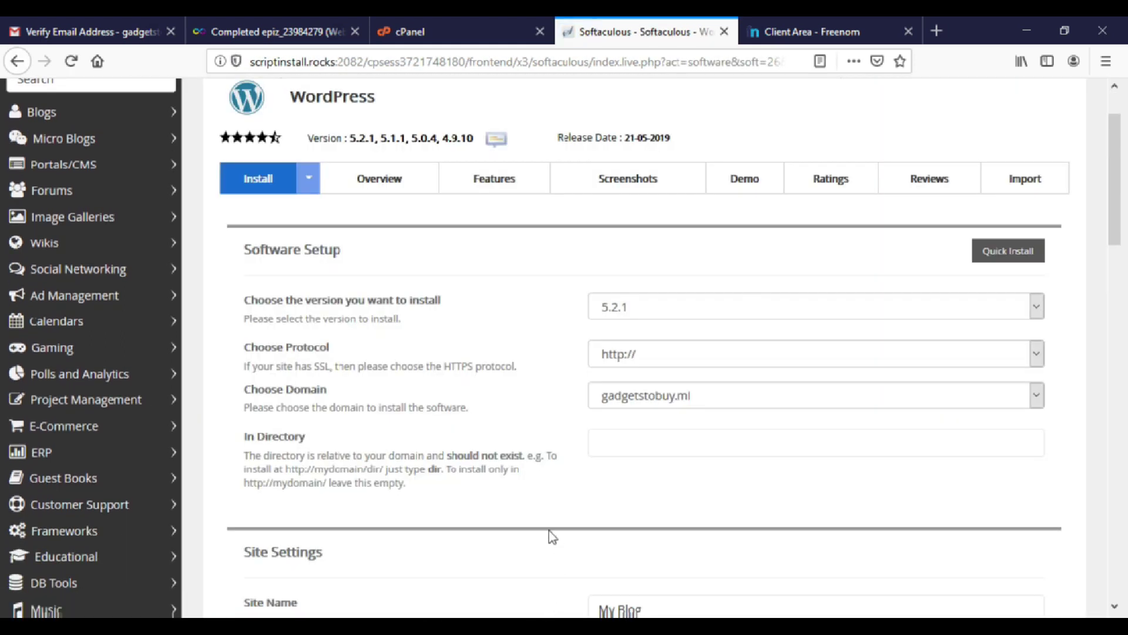
{"action": "left_click", "coordinate": [1035, 305]}
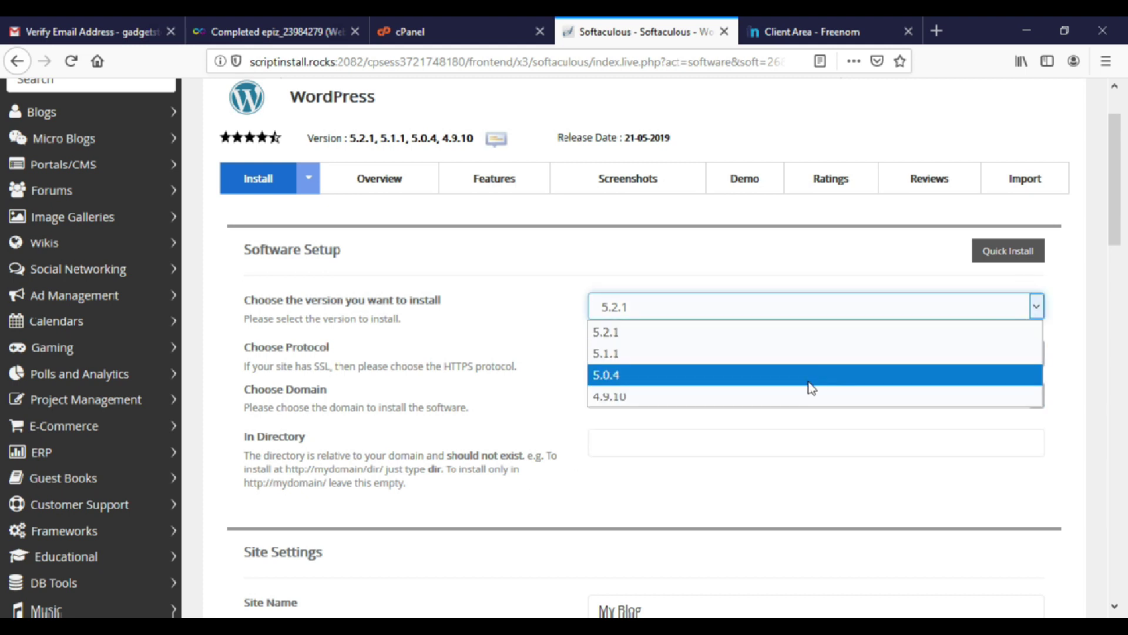
{"action": "left_click", "coordinate": [534, 323]}
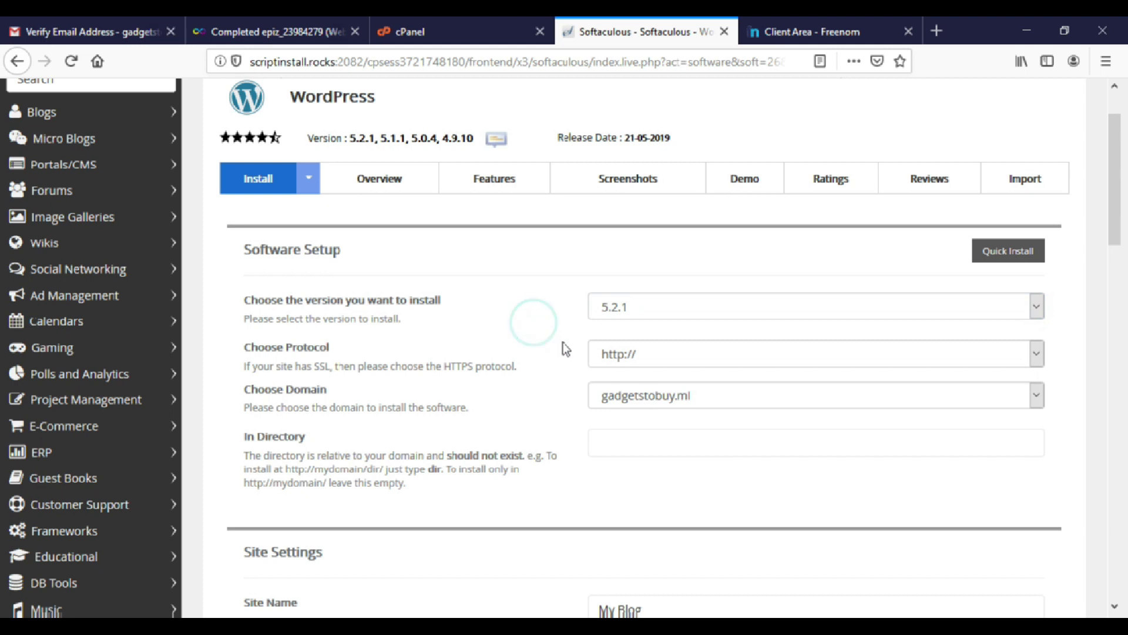
{"action": "left_click", "coordinate": [633, 356]}
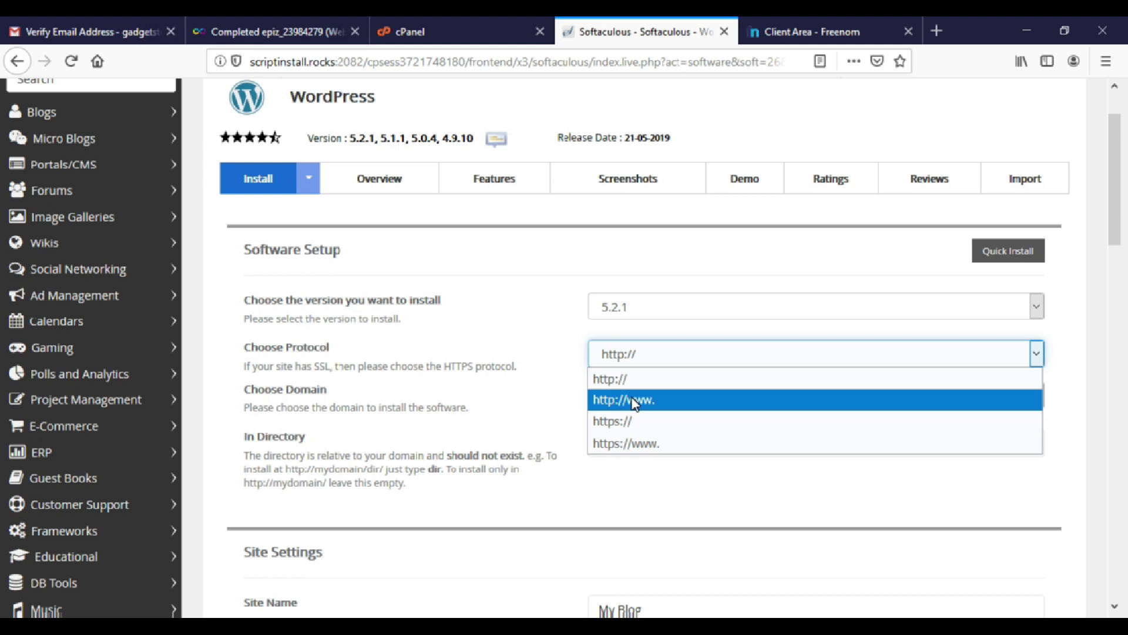
{"action": "left_click", "coordinate": [636, 402]}
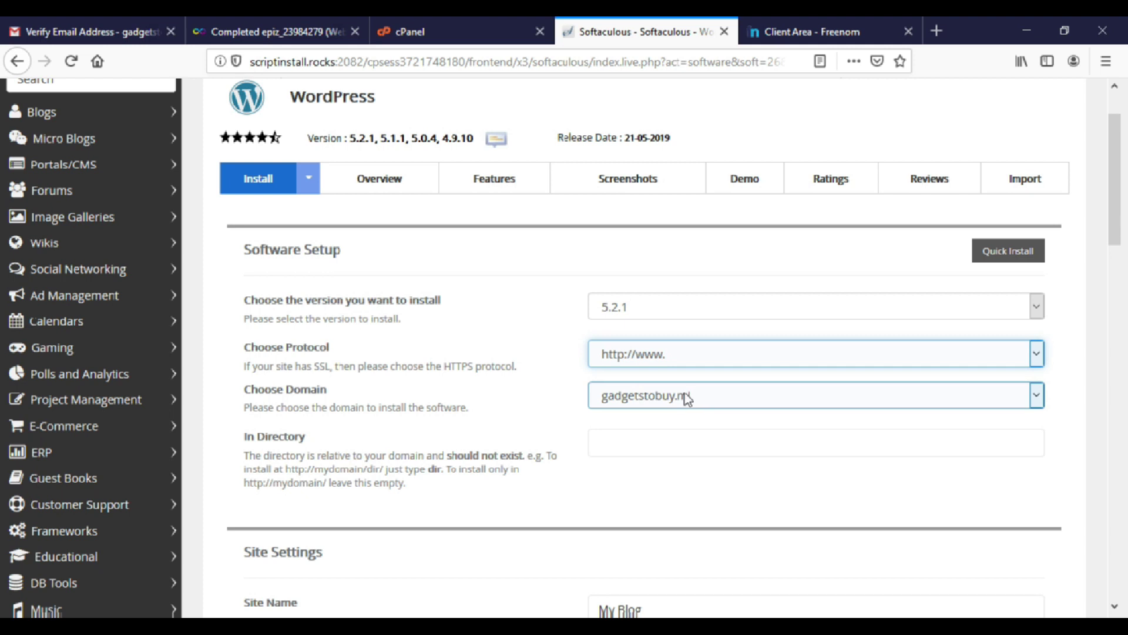
Name the site 'Gadgets to Buy' and set its description to 'Everything about Gadgets'.
{"action": "left_click", "coordinate": [634, 440]}
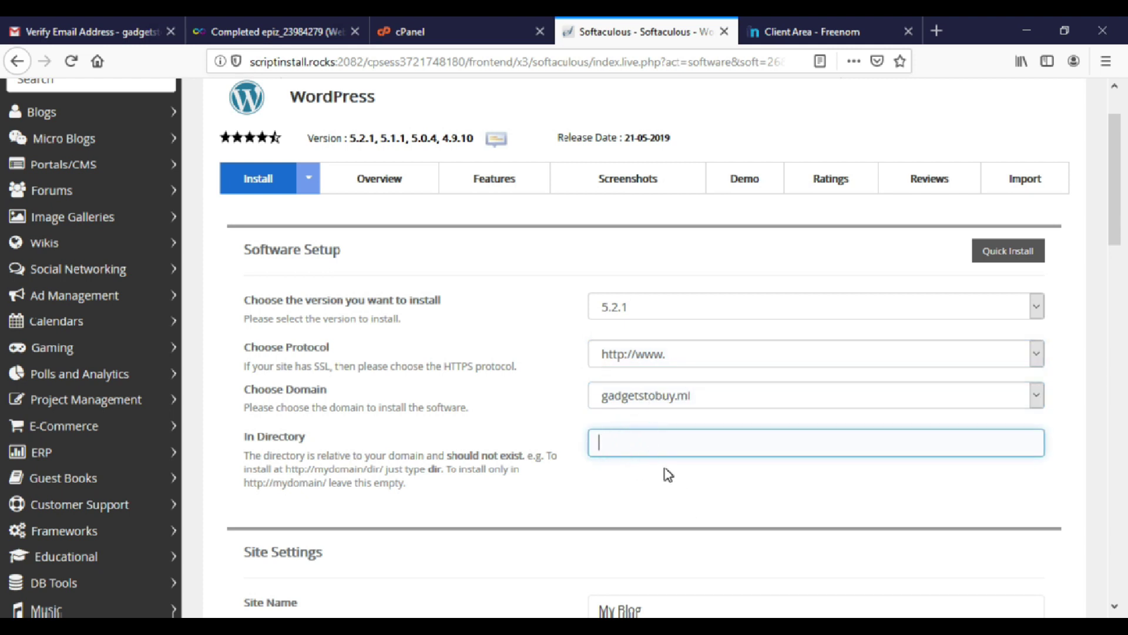
{"action": "scroll", "coordinate": [668, 475], "scroll_direction": "down", "scroll_amount": 3}
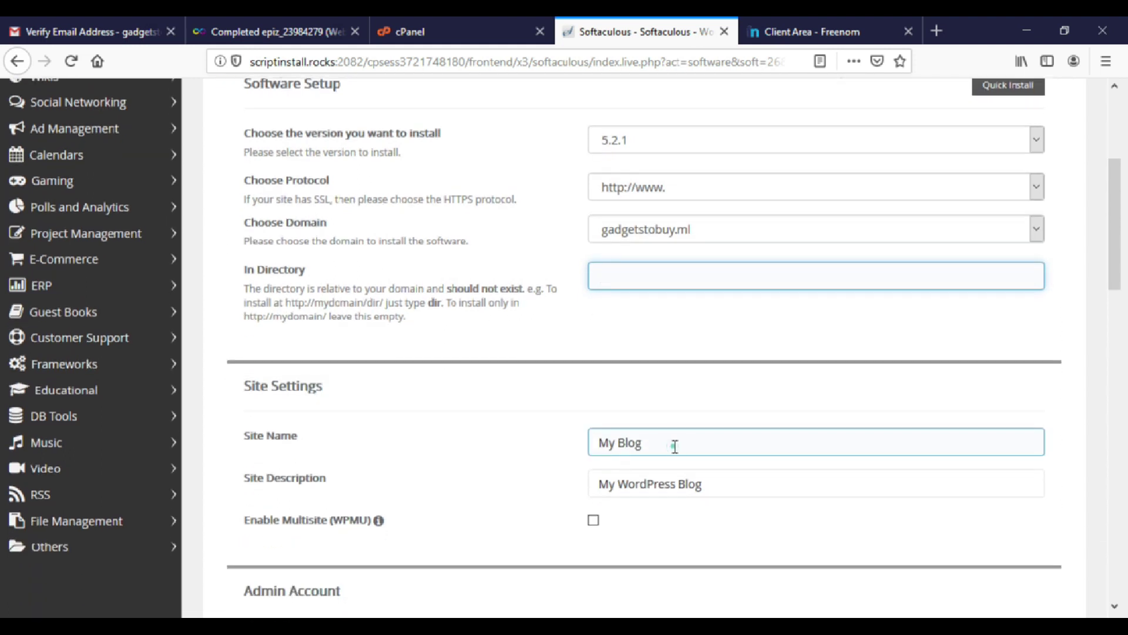
{"action": "left_click_drag", "start_coordinate": [673, 445], "coordinate": [558, 451]}
{"action": "type", "text": "Gadg"}
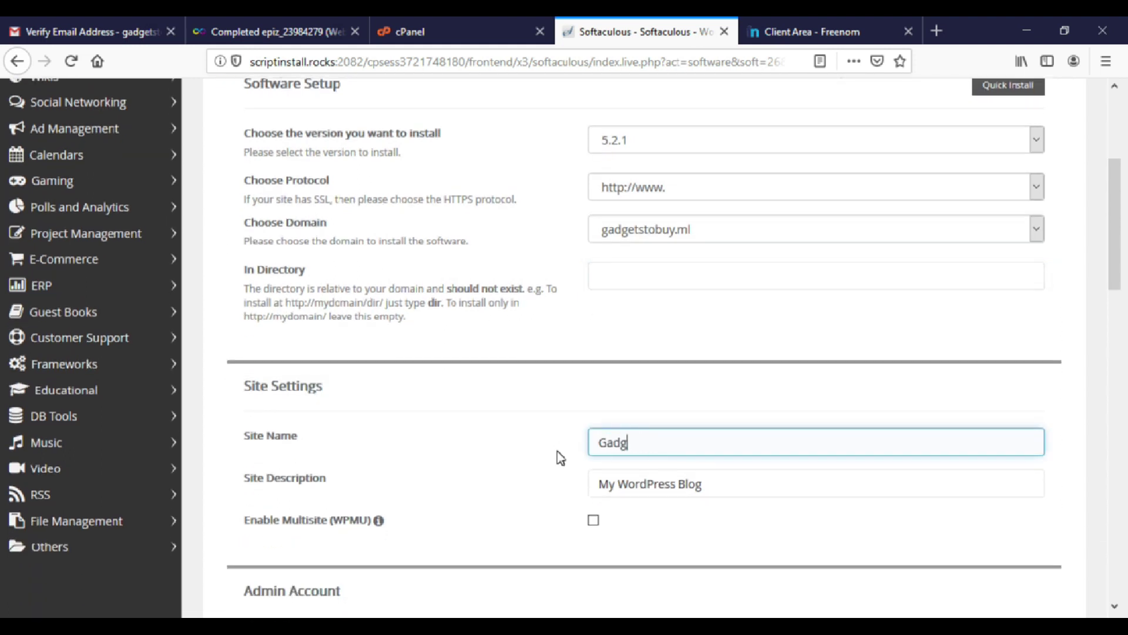
{"action": "type", "text": "ets to Buy"}
{"action": "left_click", "coordinate": [725, 487]}
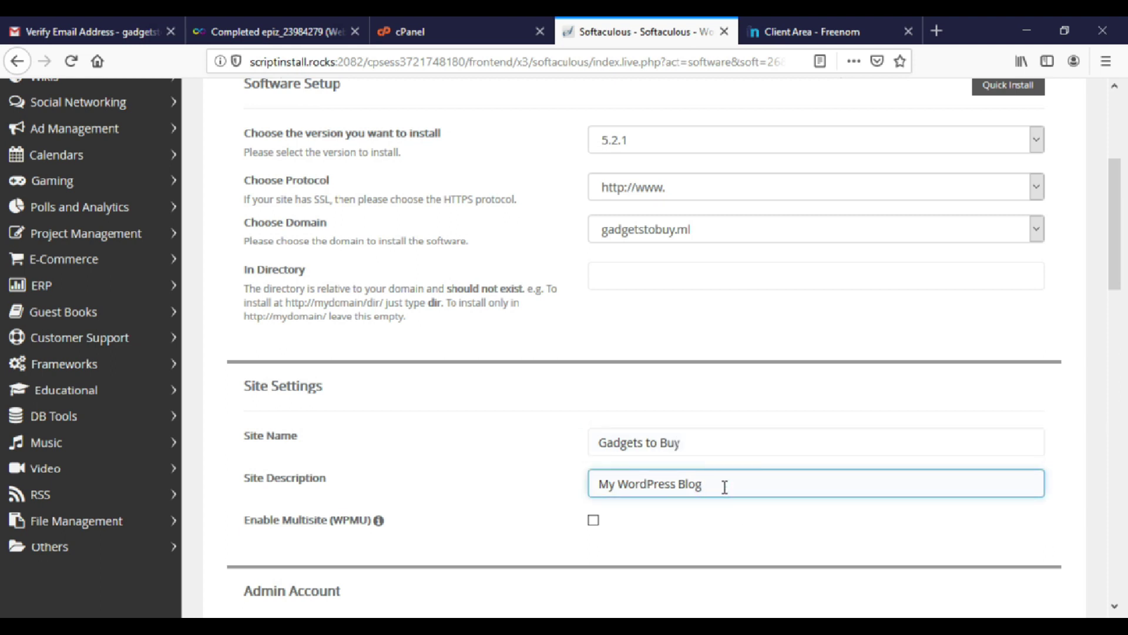
{"action": "key", "text": "BackSpace"}
{"action": "key", "text": "BackSpace"}
{"action": "key", "text": "BackSpace"}
{"action": "key", "text": "BackSpace"}
{"action": "key", "text": "BackSpace"}
{"action": "key", "text": "BackSpace"}
{"action": "key", "text": "BackSpace"}
{"action": "key", "text": "BackSpace"}
{"action": "key", "text": "BackSpace"}
{"action": "key", "text": "BackSpace"}
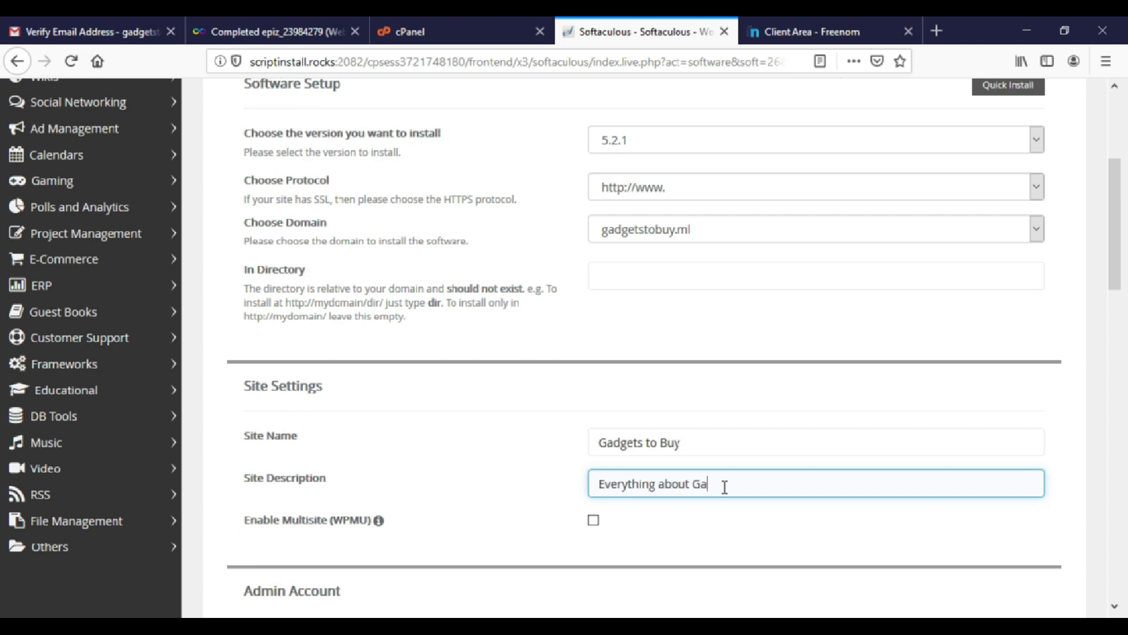
Replace the default admin username and admin e-mail with the owner's own values.
{"action": "scroll", "coordinate": [637, 509], "scroll_direction": "down", "scroll_amount": 3}
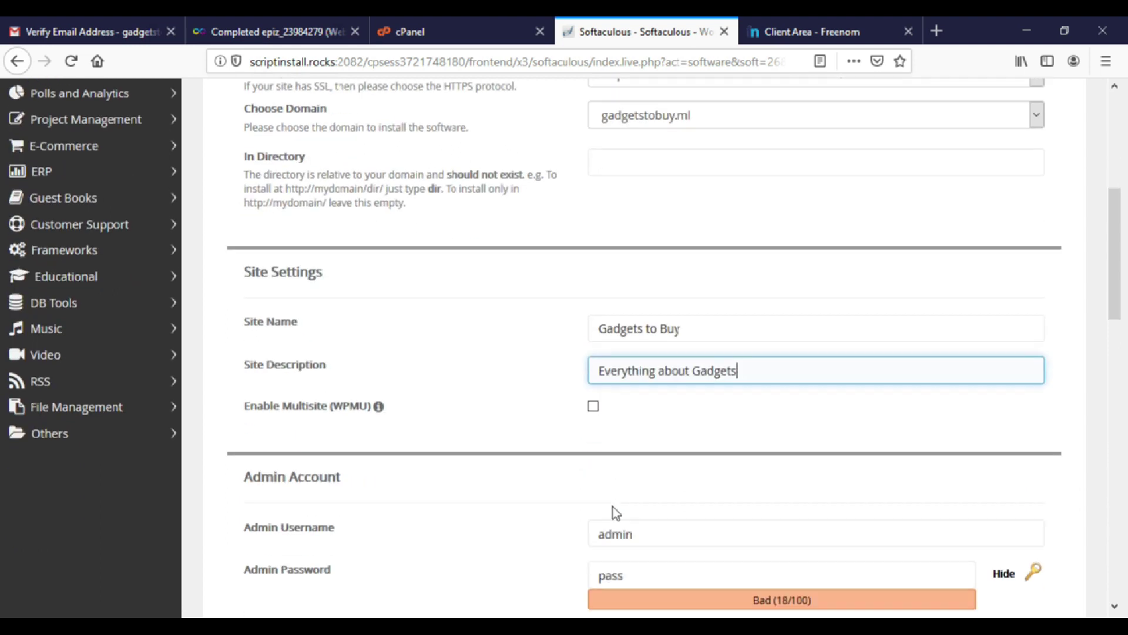
{"action": "scroll", "coordinate": [587, 356], "scroll_direction": "down", "scroll_amount": 2}
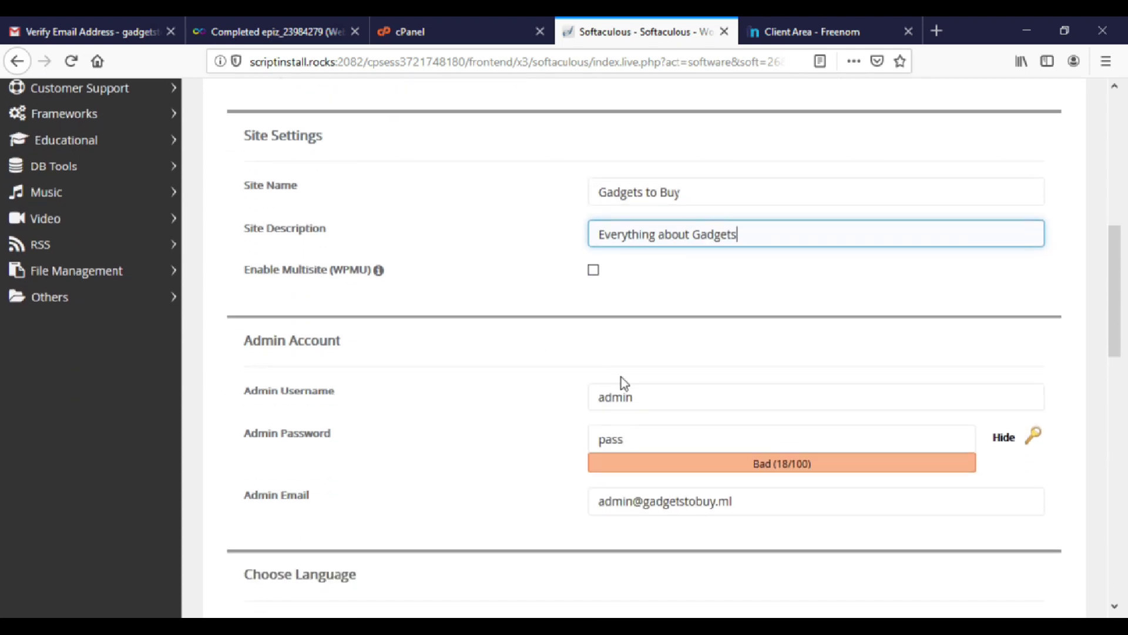
{"action": "left_click", "coordinate": [637, 399]}
{"action": "left_click_drag", "start_coordinate": [637, 399], "coordinate": [585, 399]}
{"action": "type", "text": "Naveen"}
{"action": "left_click", "coordinate": [684, 443]}
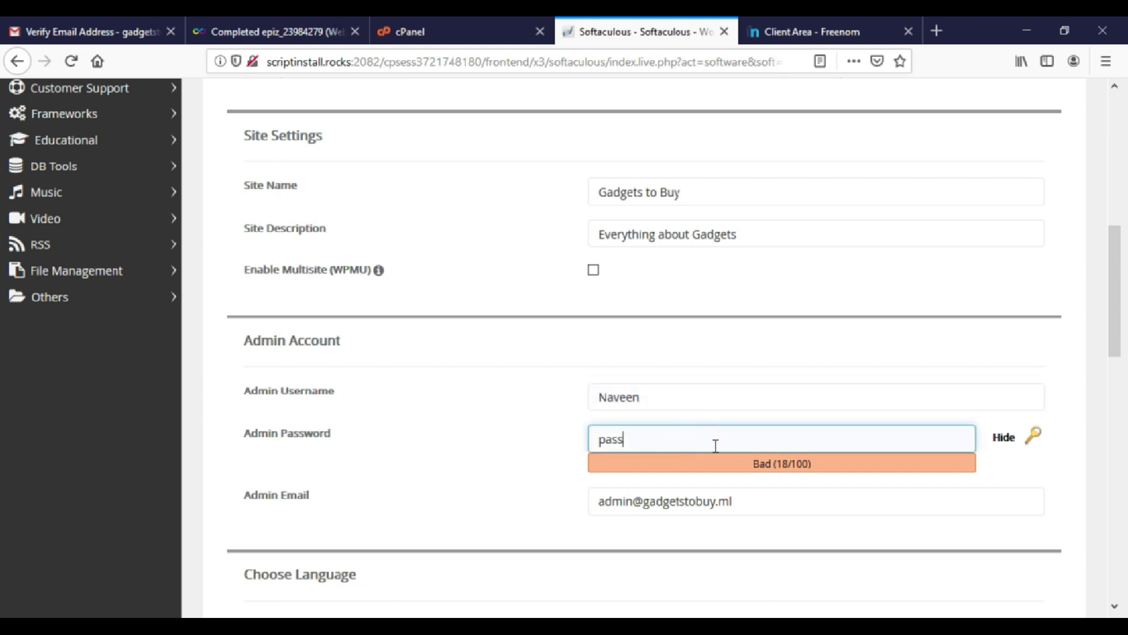
{"action": "scroll", "coordinate": [715, 445], "scroll_direction": "down", "scroll_amount": 3}
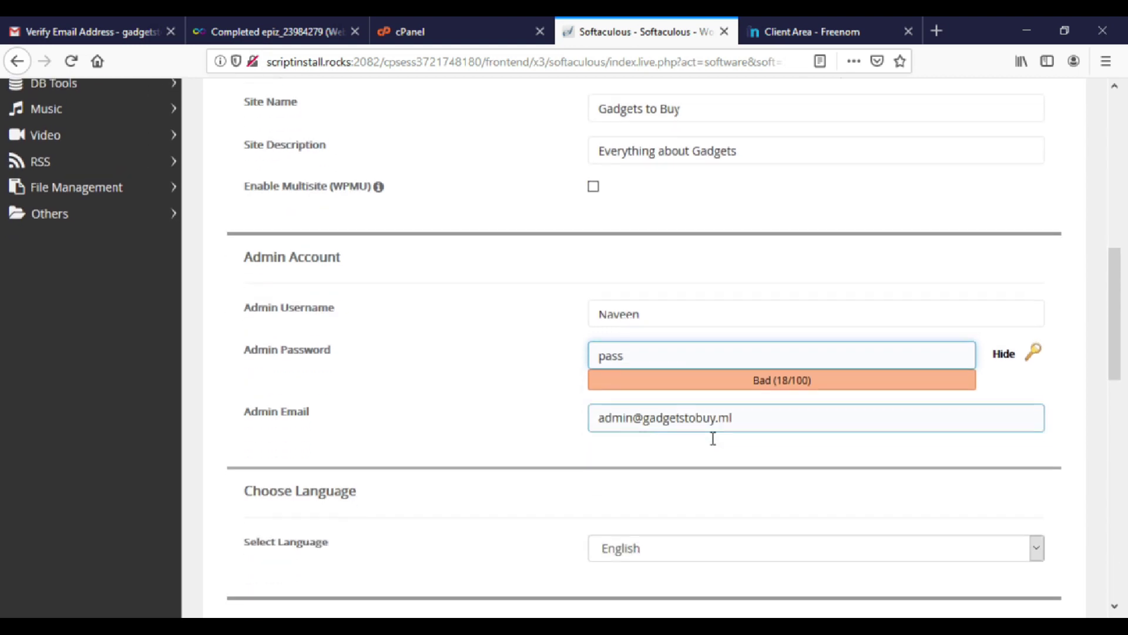
{"action": "left_click", "coordinate": [648, 419]}
{"action": "triple_click", "coordinate": [753, 423]}
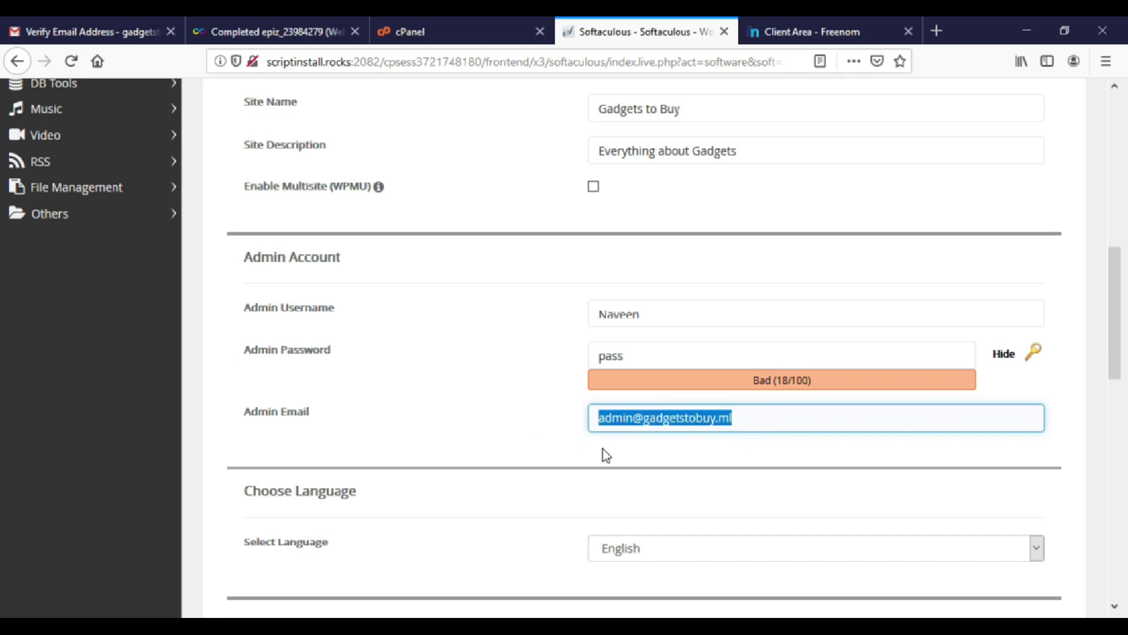
Expand Advanced Options and review the database name setting.
{"action": "scroll", "coordinate": [707, 474], "scroll_direction": "down", "scroll_amount": 2}
{"action": "scroll", "coordinate": [706, 473], "scroll_direction": "down", "scroll_amount": 3}
{"action": "left_click", "coordinate": [633, 450]}
{"action": "scroll", "coordinate": [592, 470], "scroll_direction": "down", "scroll_amount": 3}
{"action": "left_click", "coordinate": [259, 360]}
{"action": "left_click", "coordinate": [592, 416]}
Run the WordPress installation and wait for it to complete.
{"action": "scroll", "coordinate": [647, 423], "scroll_direction": "down", "scroll_amount": 2}
{"action": "scroll", "coordinate": [646, 424], "scroll_direction": "down", "scroll_amount": 3}
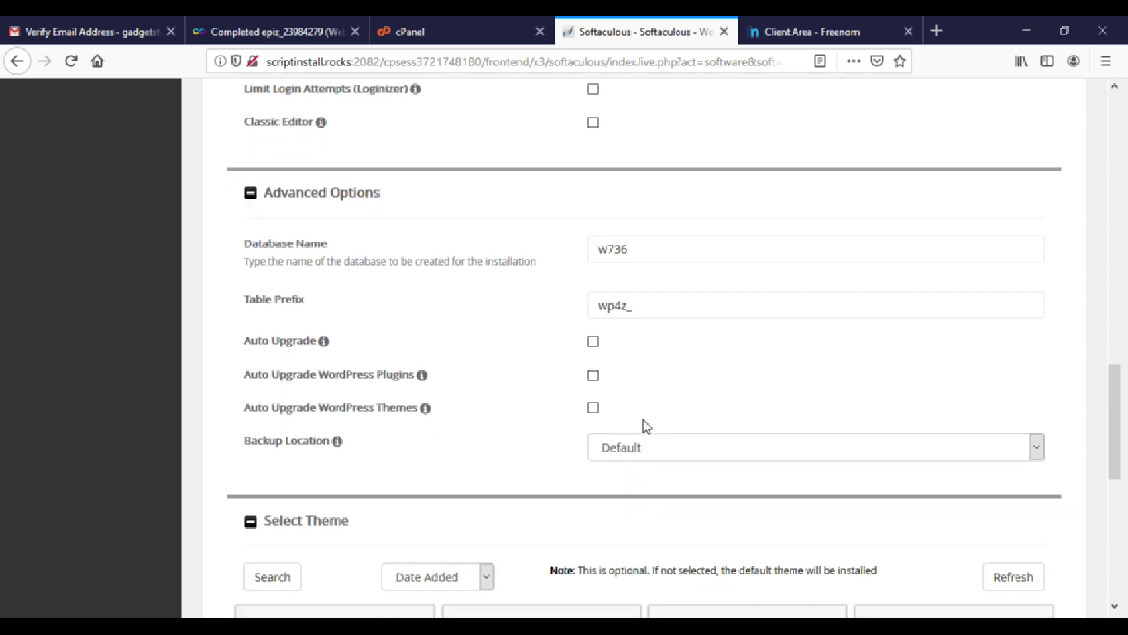
{"action": "scroll", "coordinate": [604, 461], "scroll_direction": "down", "scroll_amount": 7}
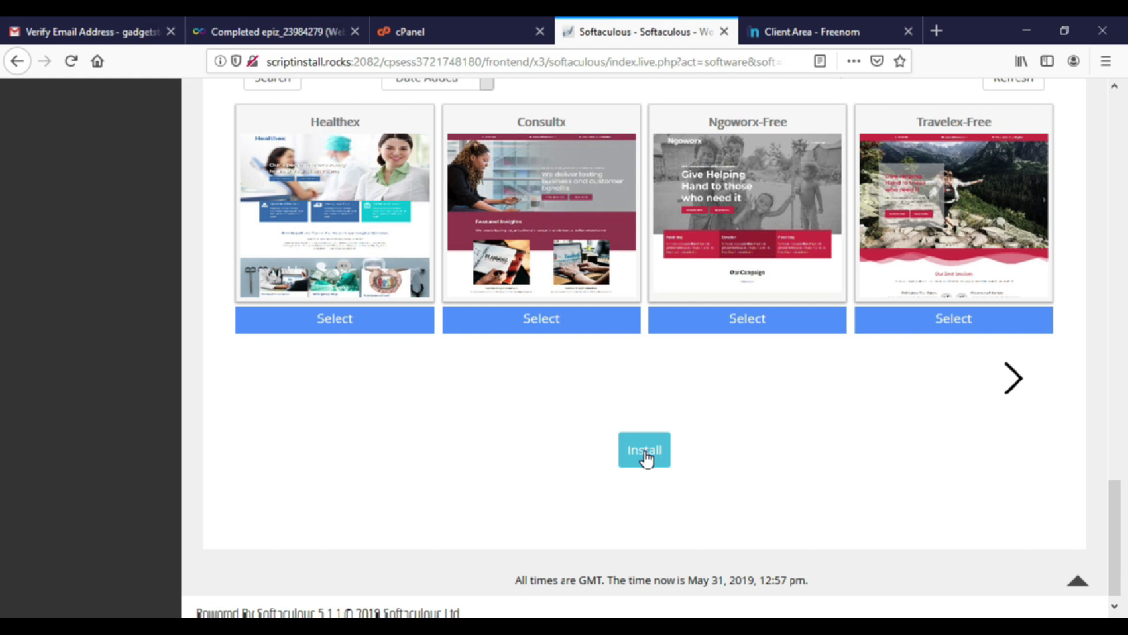
{"action": "left_click", "coordinate": [645, 453]}
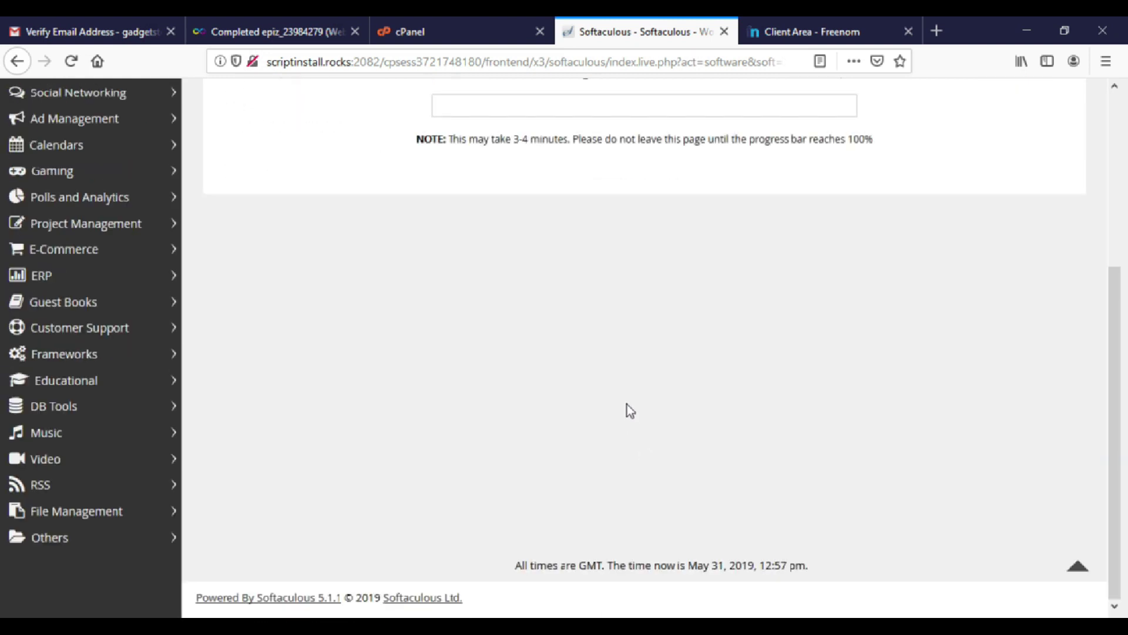
{"action": "scroll", "coordinate": [626, 403], "scroll_direction": "up", "scroll_amount": 1}
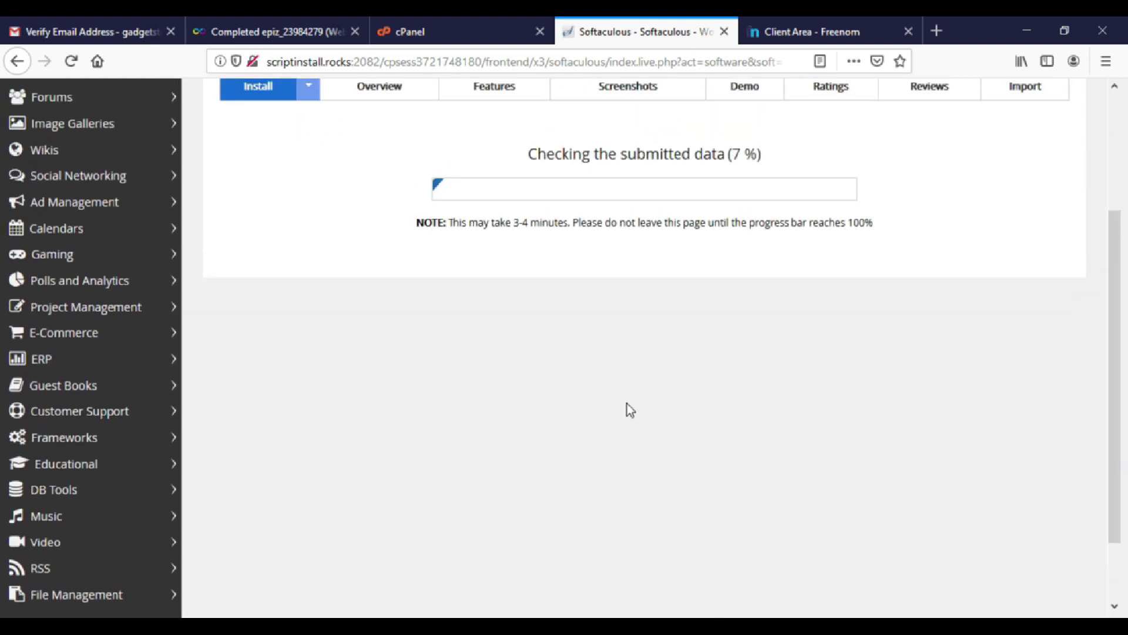
{"action": "scroll", "coordinate": [626, 403], "scroll_direction": "up", "scroll_amount": 1}
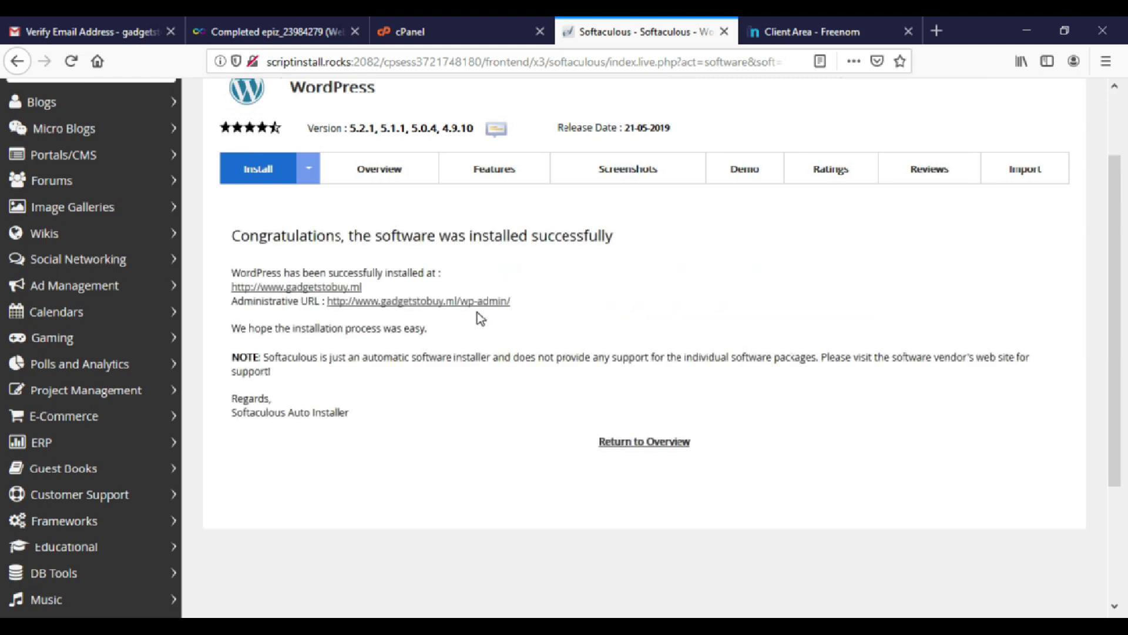
{"action": "left_click", "coordinate": [323, 288]}
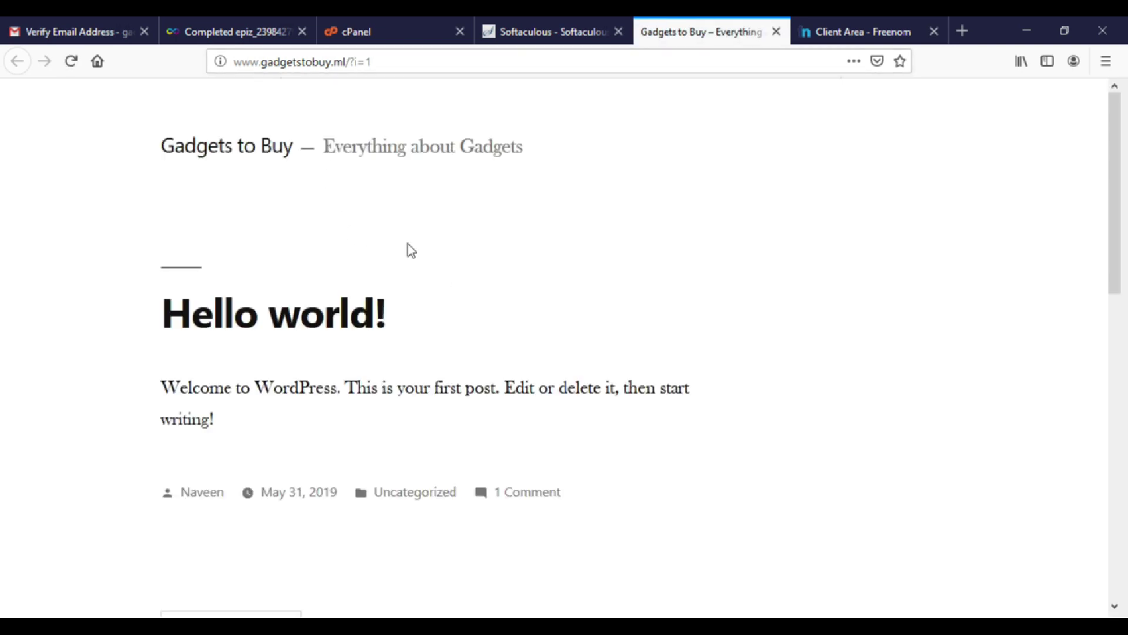
{"action": "scroll", "coordinate": [431, 309], "scroll_direction": "down", "scroll_amount": 2}
{"action": "scroll", "coordinate": [433, 306], "scroll_direction": "up", "scroll_amount": 2}
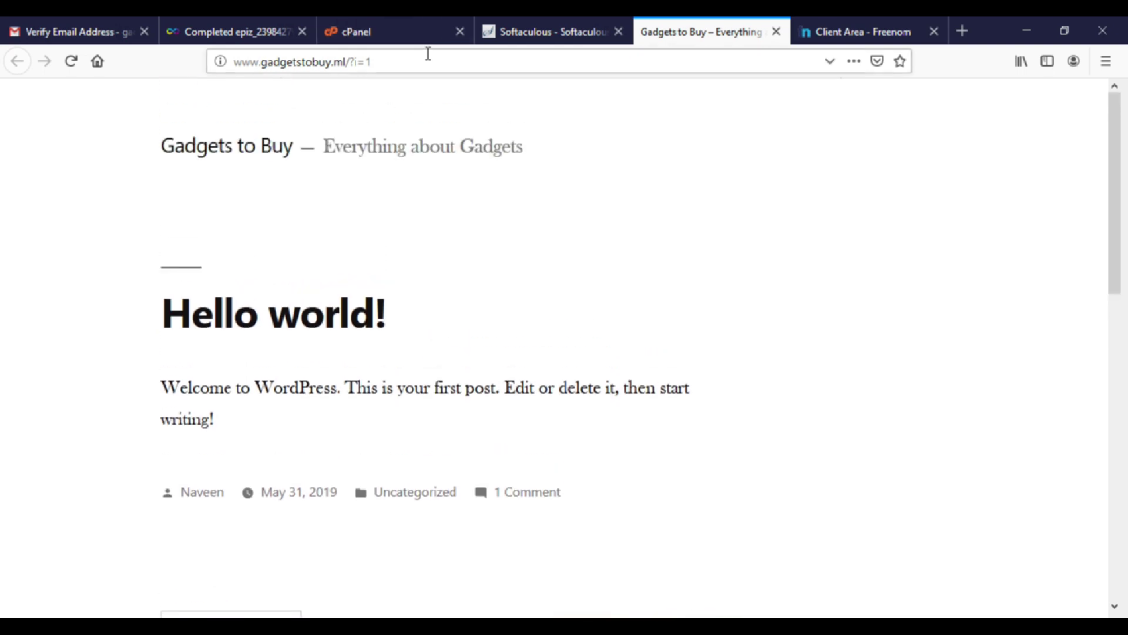
{"action": "left_click", "coordinate": [428, 53]}
In wp-admin Pages, select the Sample Page row and send it to Trash.
{"action": "left_click", "coordinate": [494, 38]}
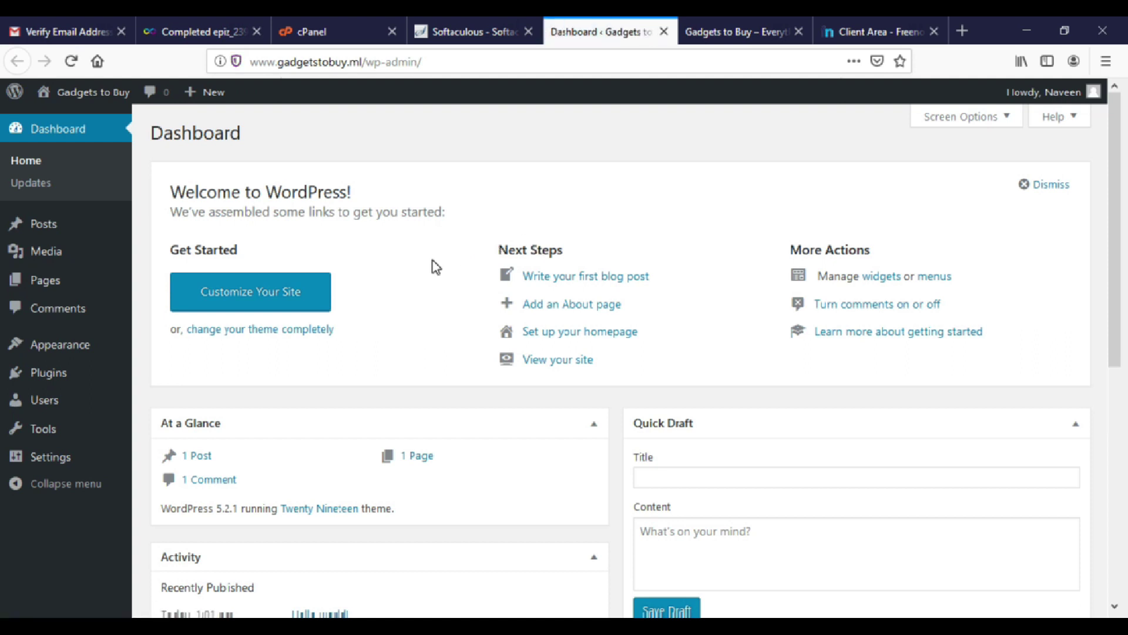
{"action": "scroll", "coordinate": [433, 261], "scroll_direction": "down", "scroll_amount": 3}
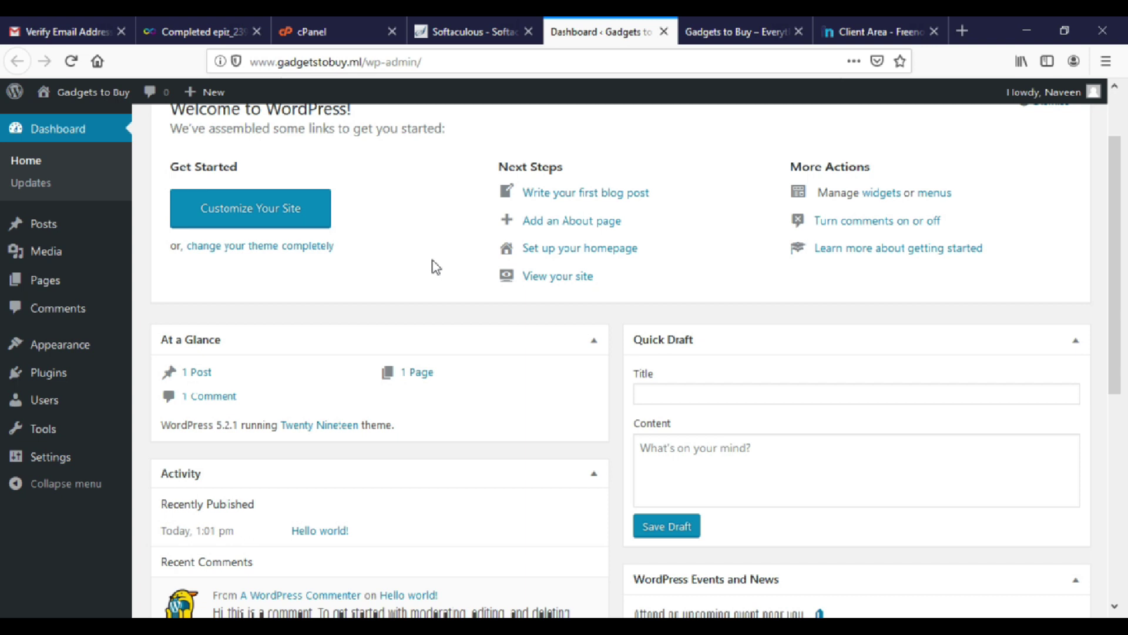
{"action": "scroll", "coordinate": [433, 260], "scroll_direction": "down", "scroll_amount": 3}
{"action": "scroll", "coordinate": [431, 262], "scroll_direction": "up", "scroll_amount": 6}
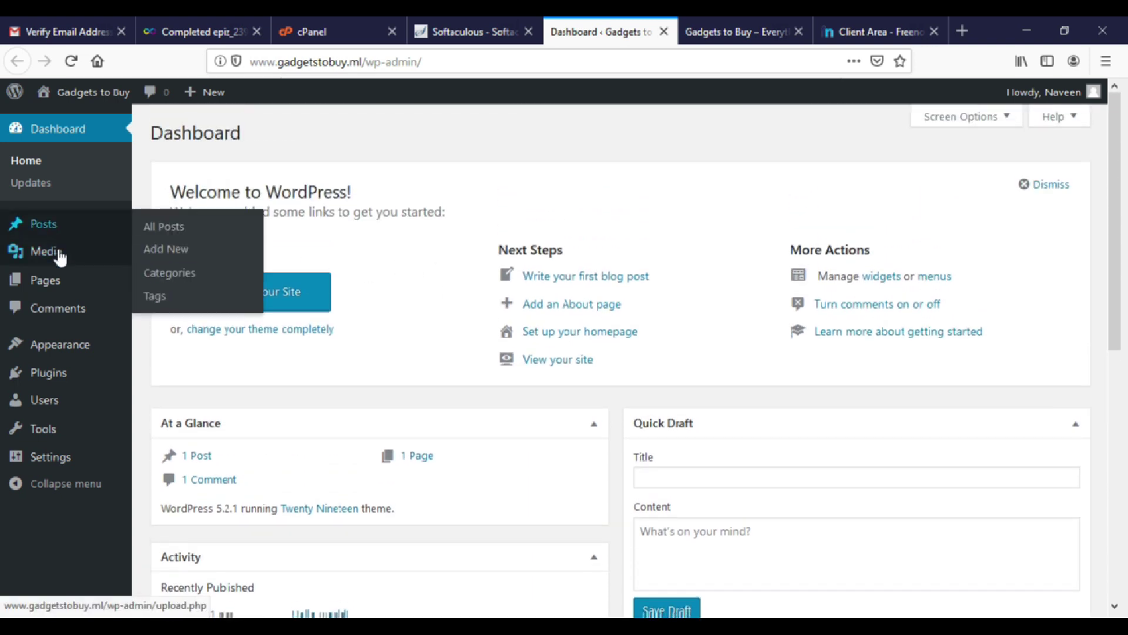
{"action": "left_click", "coordinate": [53, 278]}
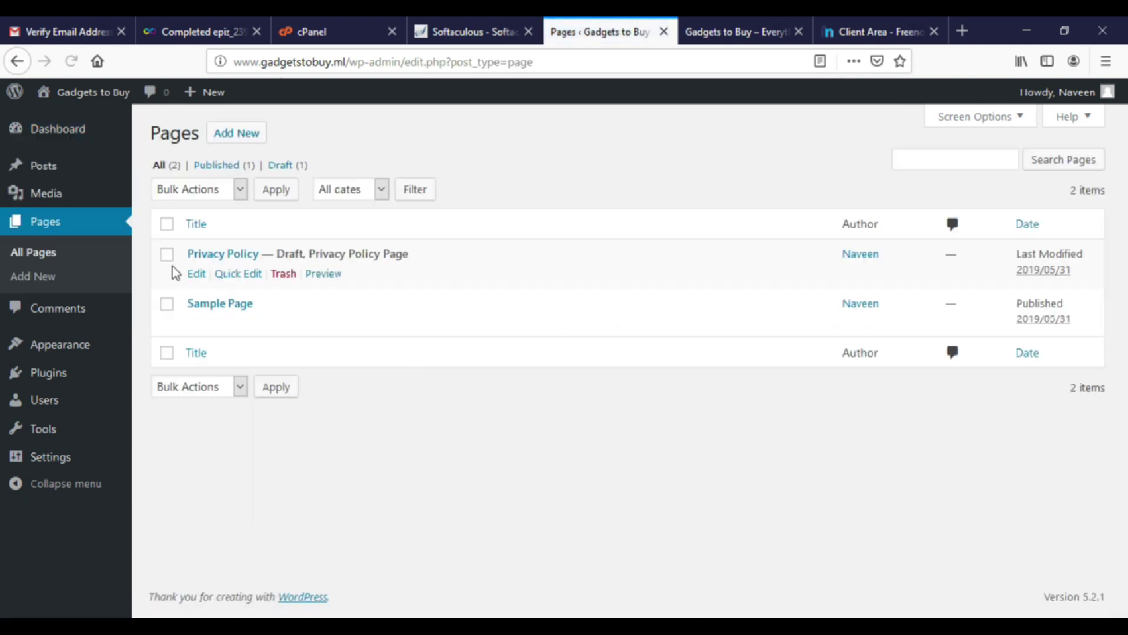
{"action": "left_click", "coordinate": [168, 303]}
{"action": "left_click", "coordinate": [284, 323]}
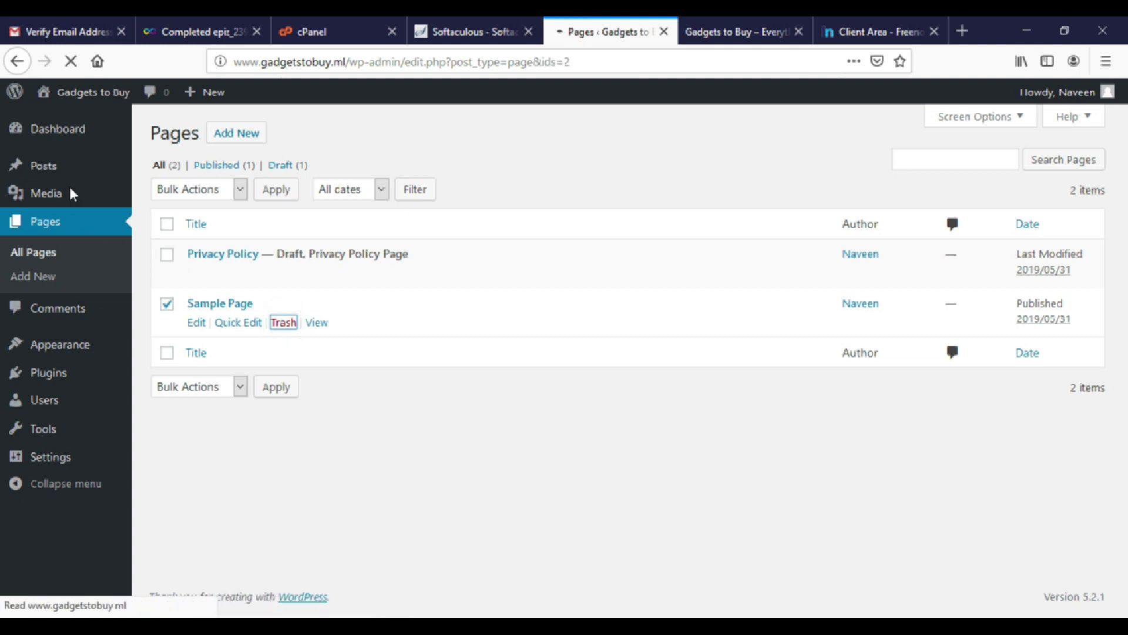